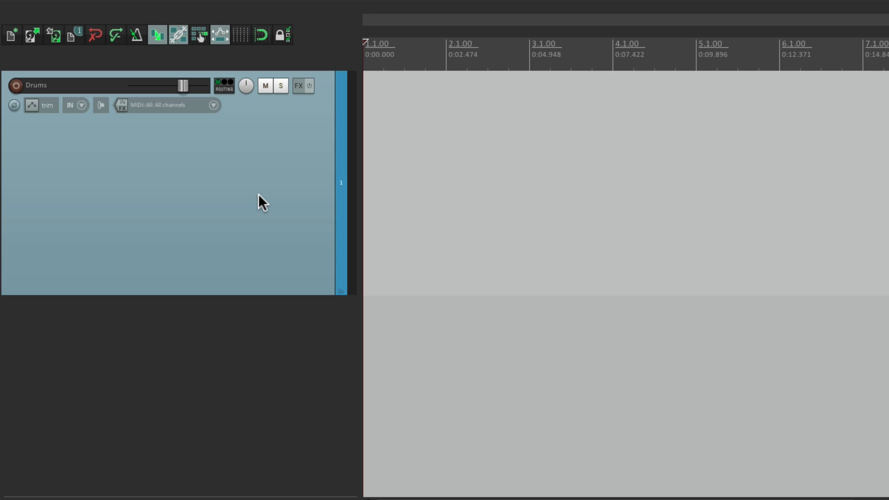
# Add the VSTi: EZdrummer (Toontrack) (16 out) instrument to the Drums track and arm the track for recording.
pyautogui.click(296, 86)
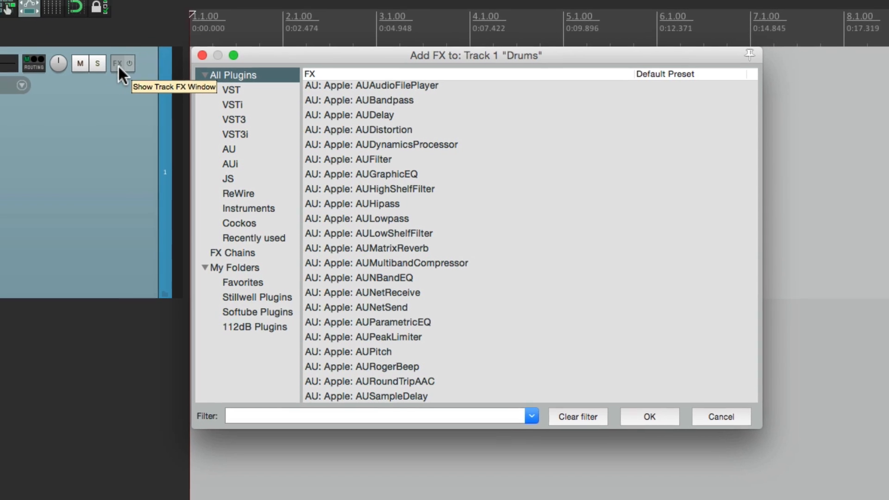
pyautogui.click(409, 215)
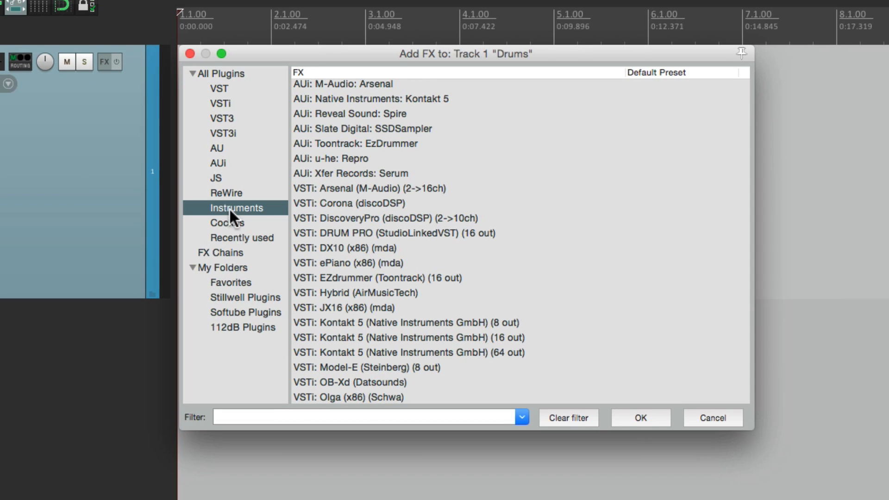
pyautogui.scroll(-3, 460, 269)
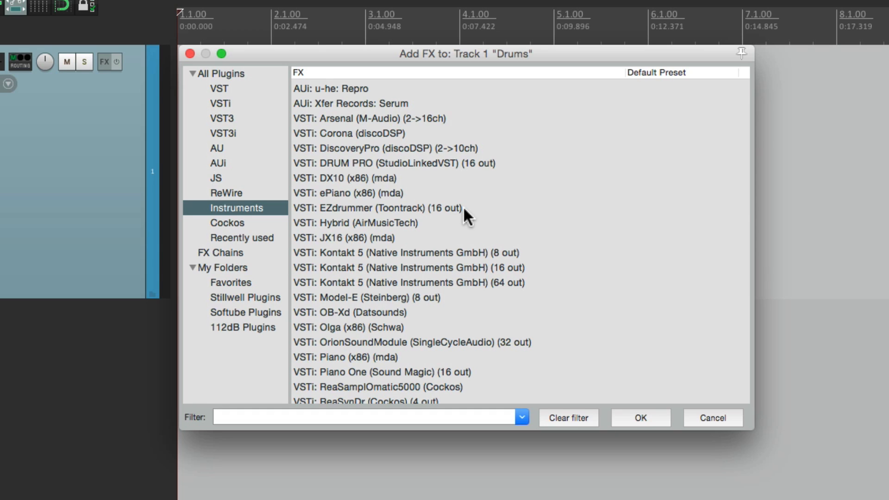
pyautogui.click(463, 208)
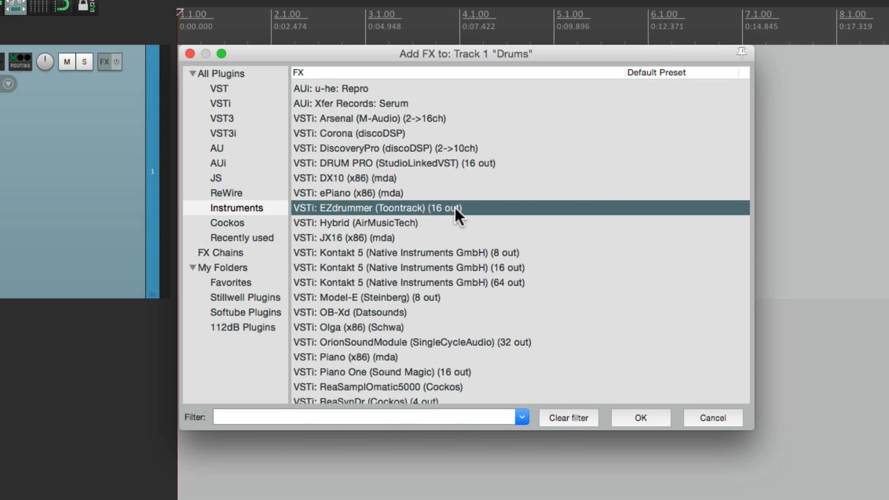
pyautogui.doubleClick(455, 206)
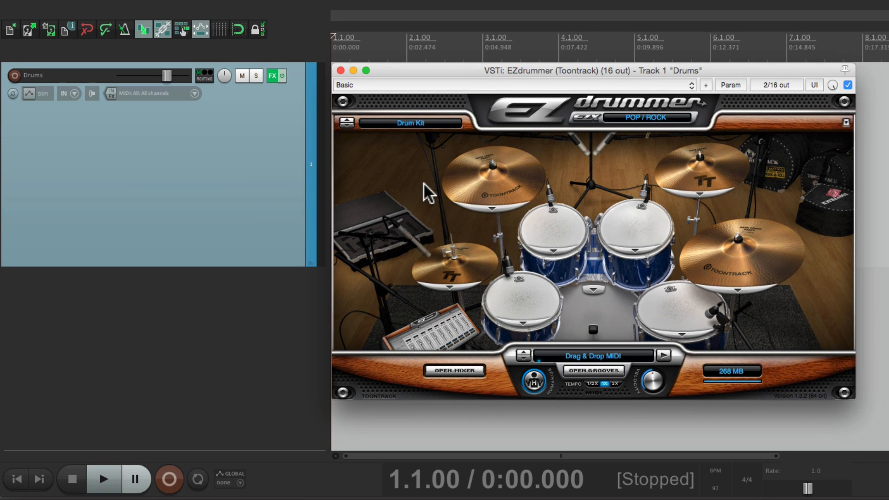
pyautogui.click(14, 76)
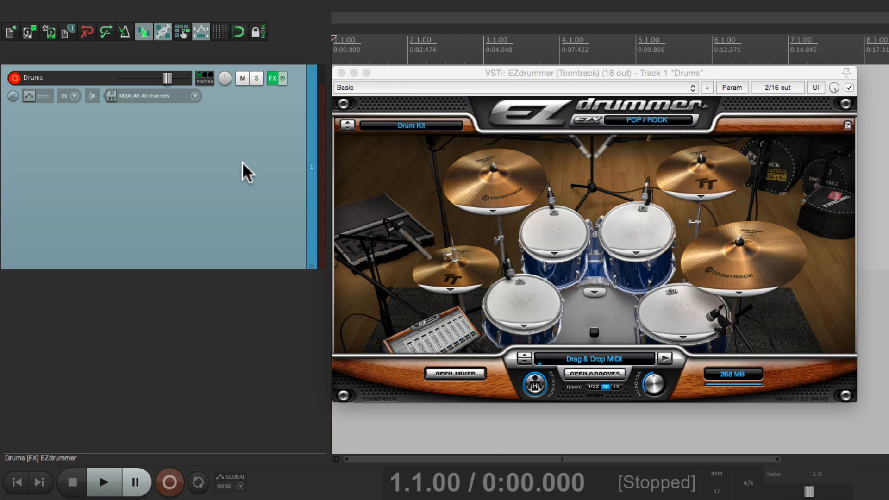
# Add a second track named Kick, disarm the Drums track and arm Kick for recording.
pyautogui.doubleClick(236, 337)
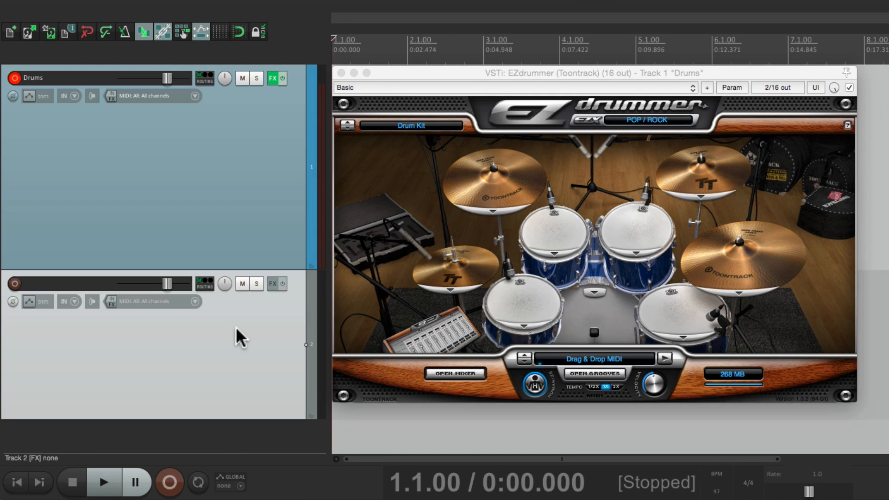
pyautogui.doubleClick(74, 284)
pyautogui.write('Kick')
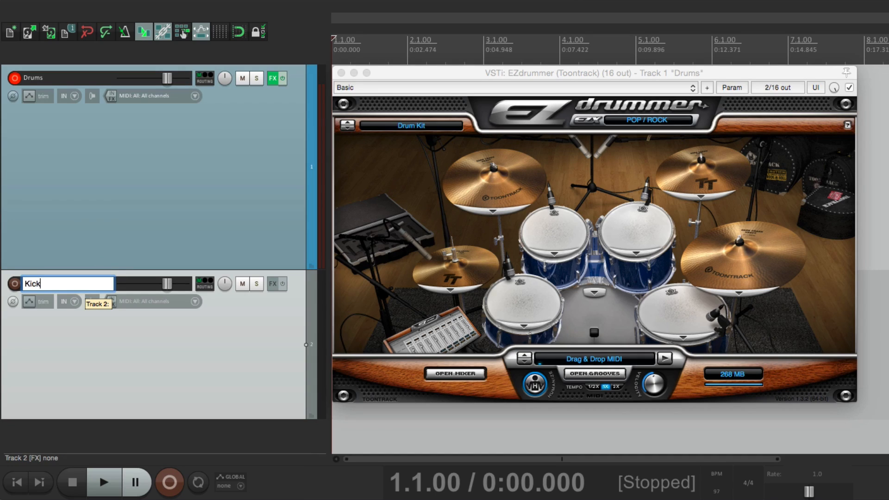
pyautogui.press('Return')
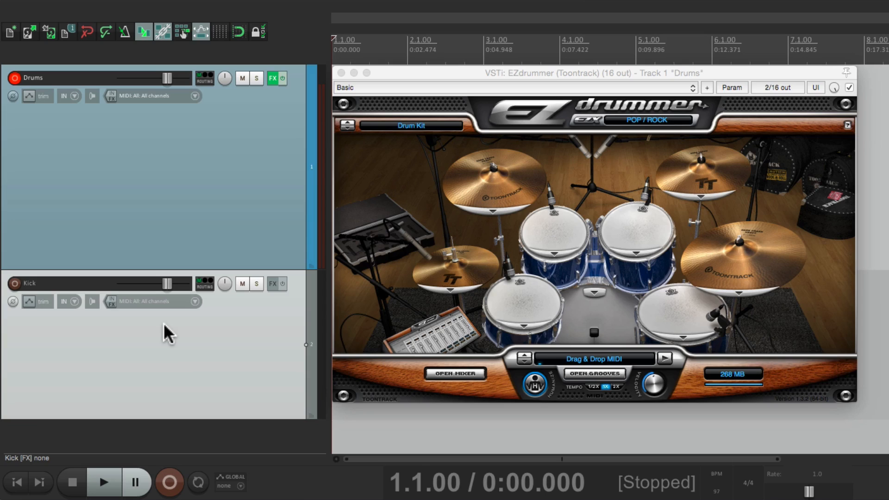
pyautogui.click(14, 77)
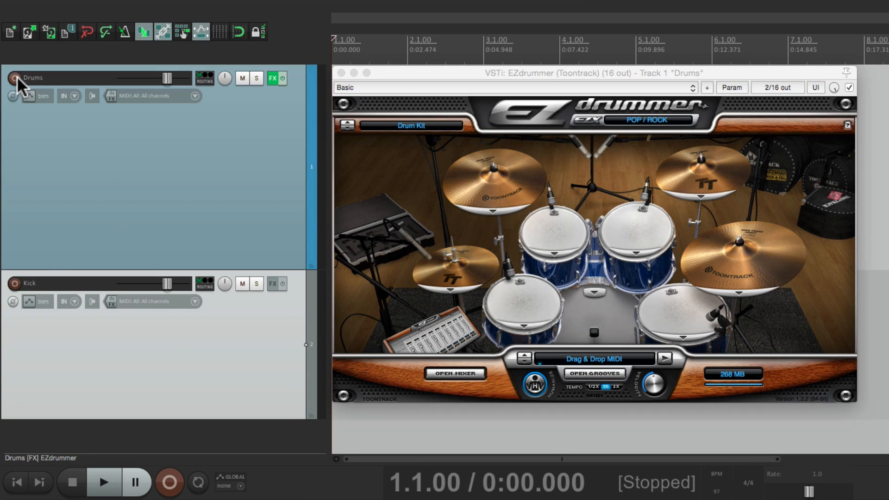
pyautogui.click(15, 283)
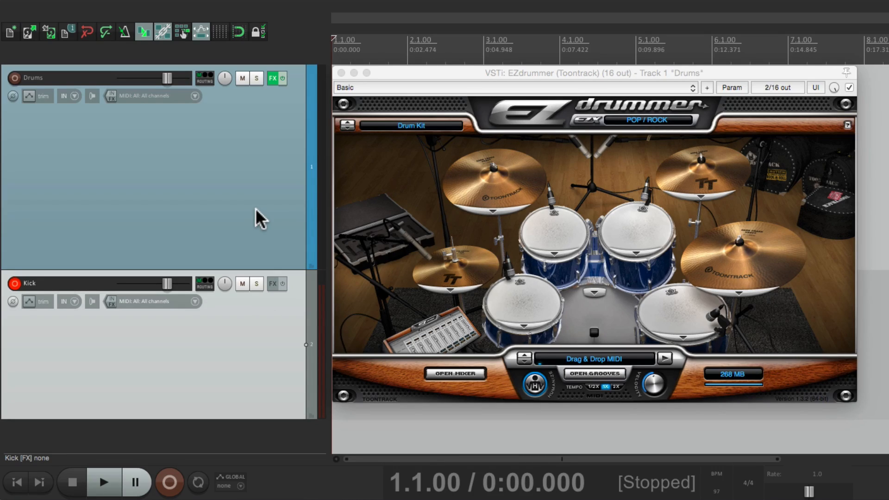
# Create a send from the Kick track to the Drums track, with audio set to None so only MIDI is sent.
pyautogui.moveTo(202, 283); pyautogui.dragTo(216, 175)
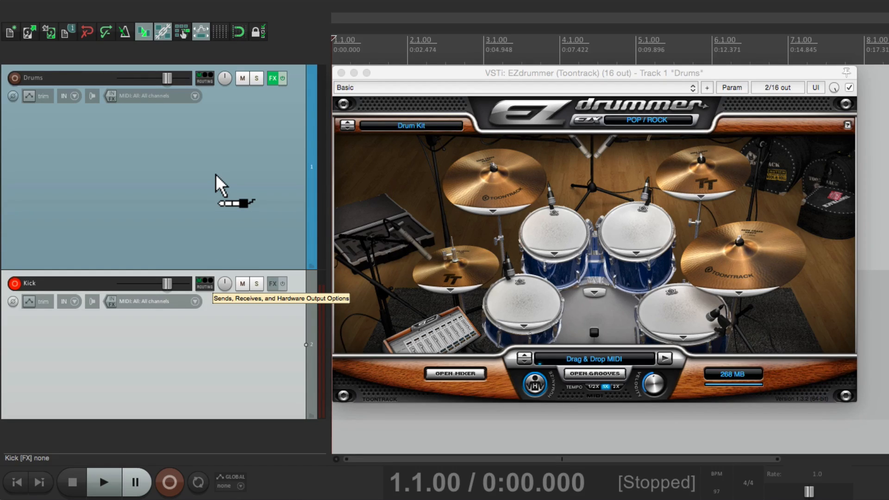
pyautogui.moveTo(216, 175); pyautogui.dragTo(218, 185)
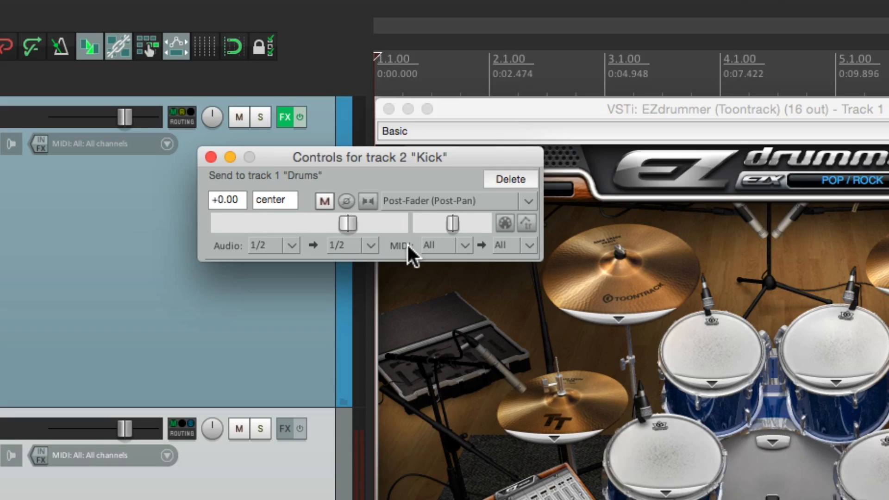
pyautogui.click(292, 245)
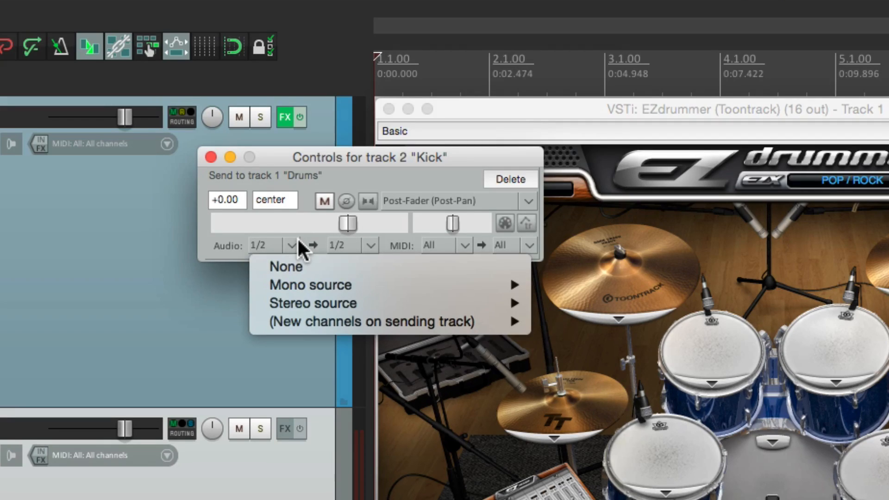
pyautogui.click(315, 265)
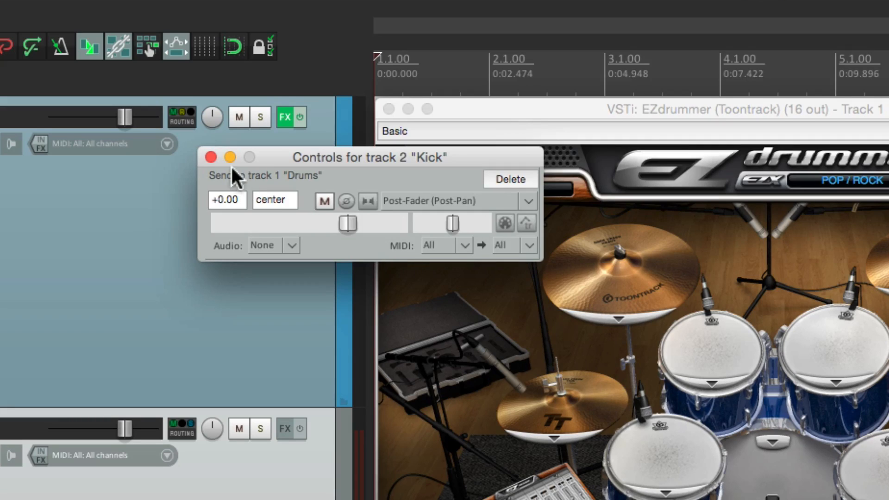
pyautogui.click(210, 158)
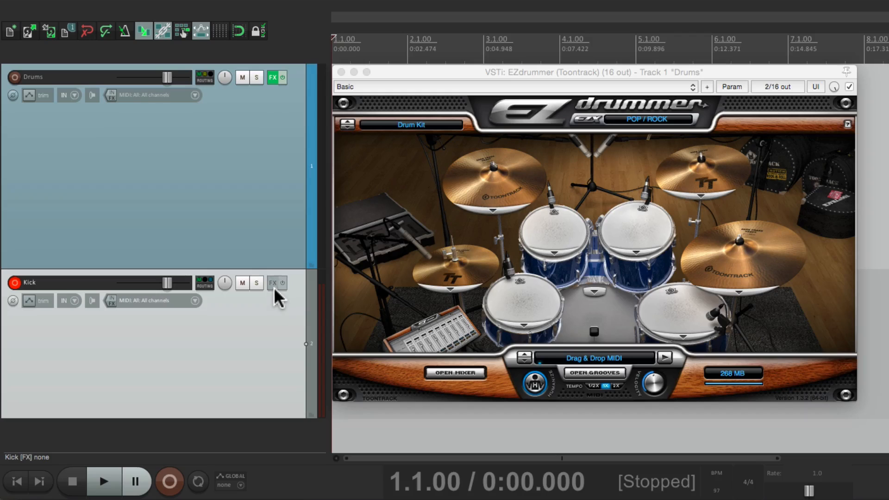
# Add the JS: MIDI Note Filter effect to the Kick track, and try its lowest key at 64 before resetting it.
pyautogui.click(273, 284)
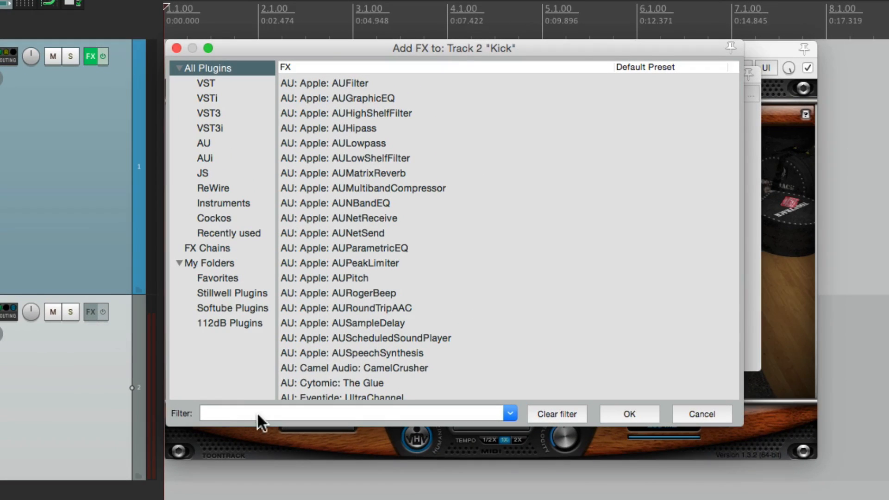
pyautogui.click(267, 414)
pyautogui.write('midi')
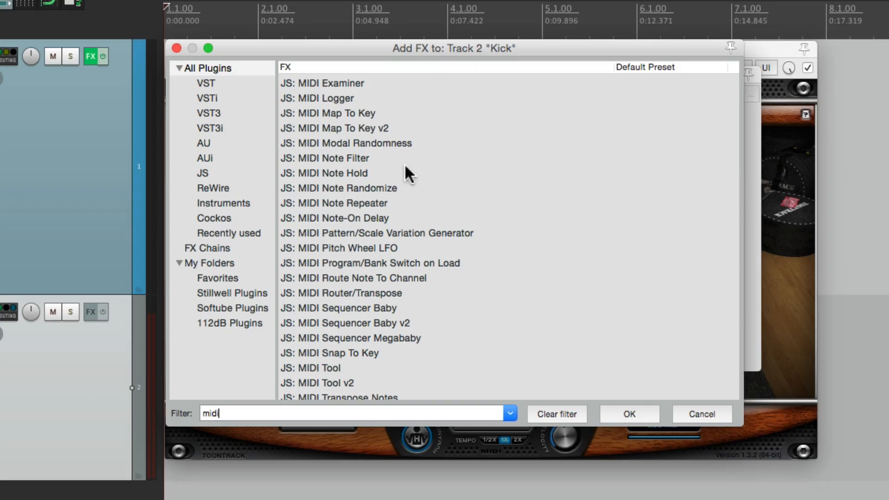
pyautogui.click(400, 159)
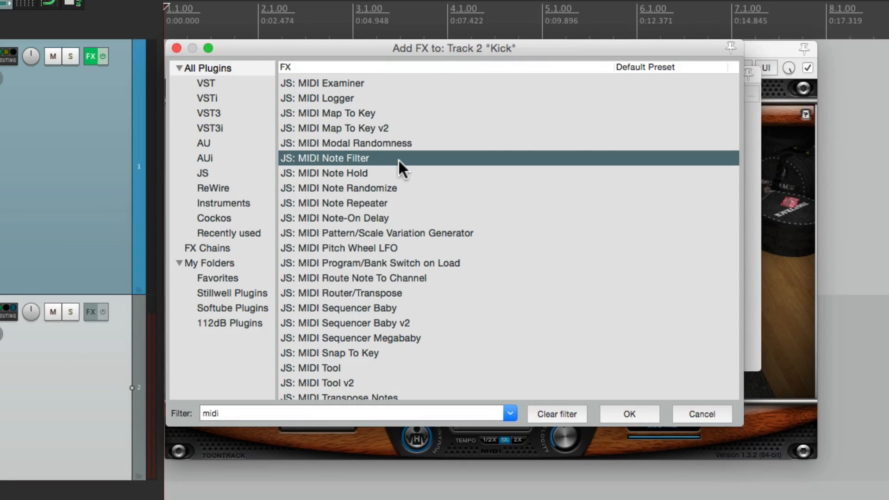
pyautogui.doubleClick(398, 159)
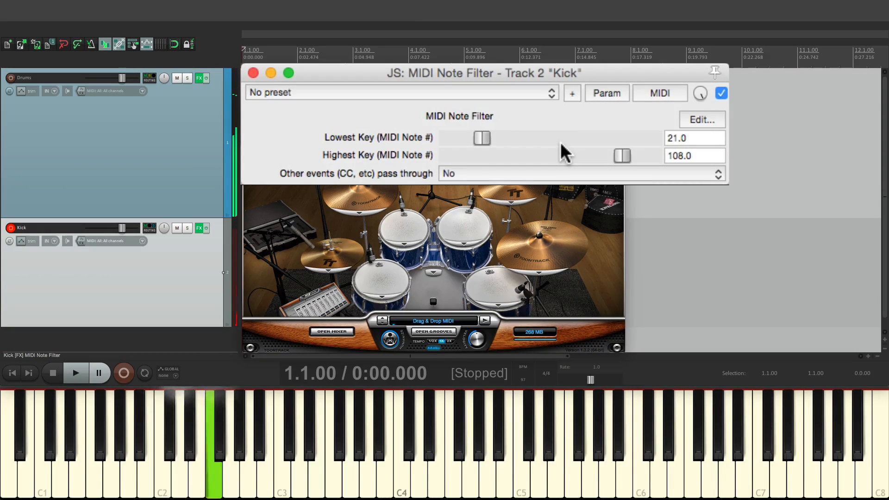
pyautogui.moveTo(481, 137); pyautogui.dragTo(552, 134)
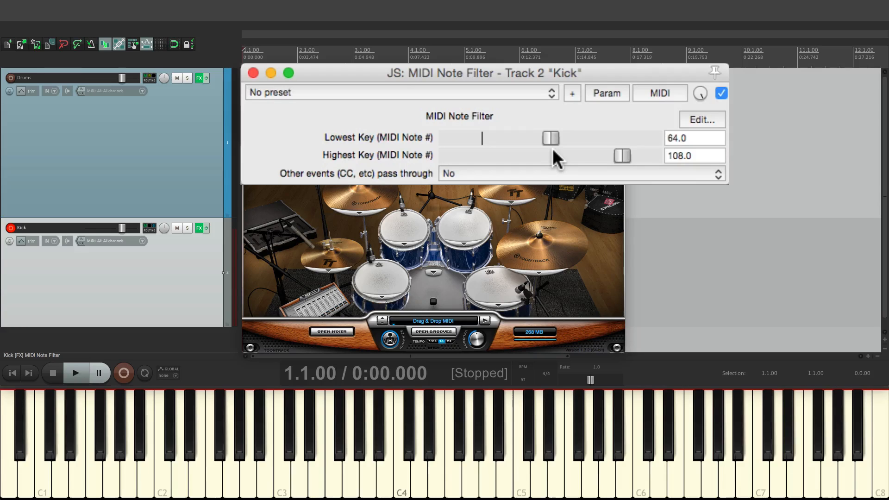
pyautogui.doubleClick(551, 138)
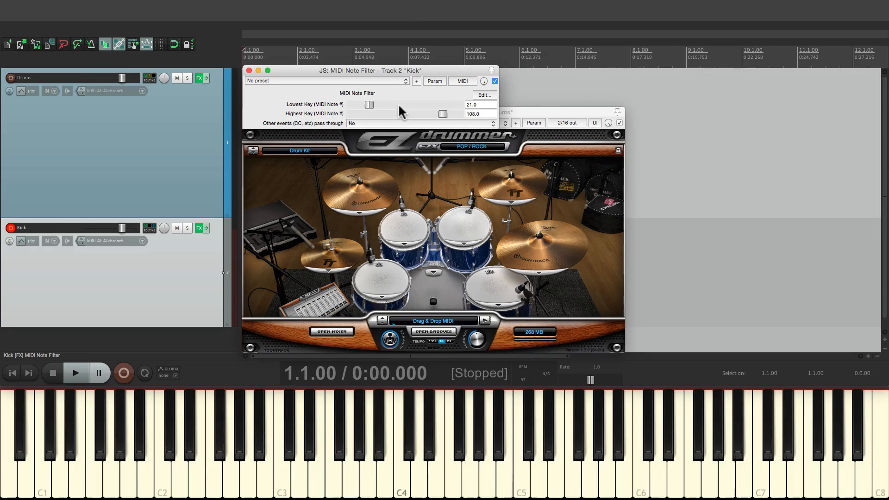
# Add the JS: MIDI Examiner effect to the Kick track after the note filter.
pyautogui.click(200, 228)
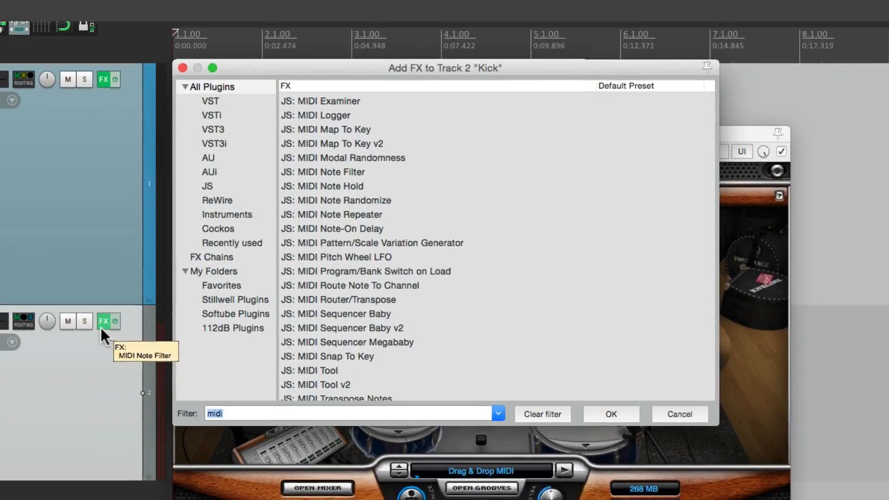
pyautogui.scroll(3, 366, 214)
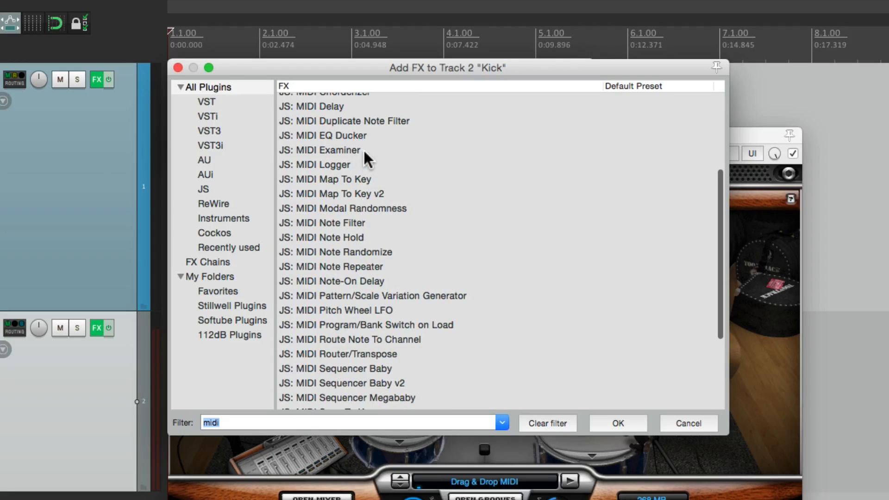
pyautogui.click(364, 151)
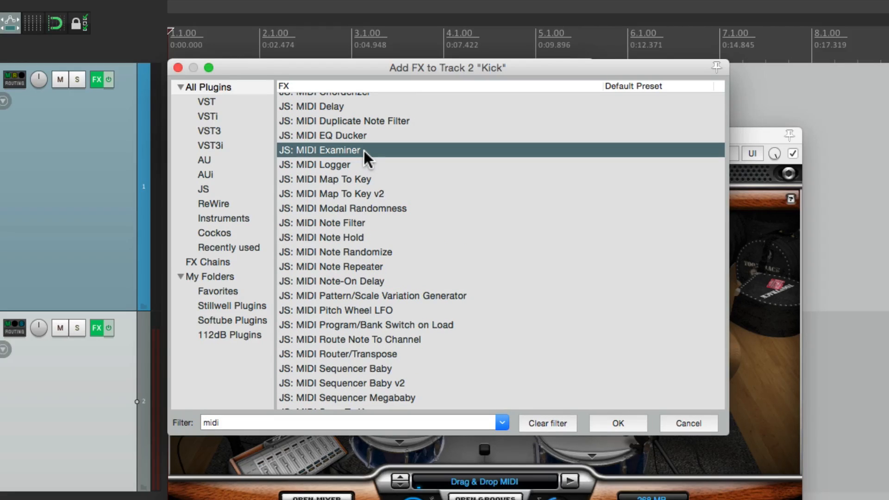
pyautogui.doubleClick(364, 151)
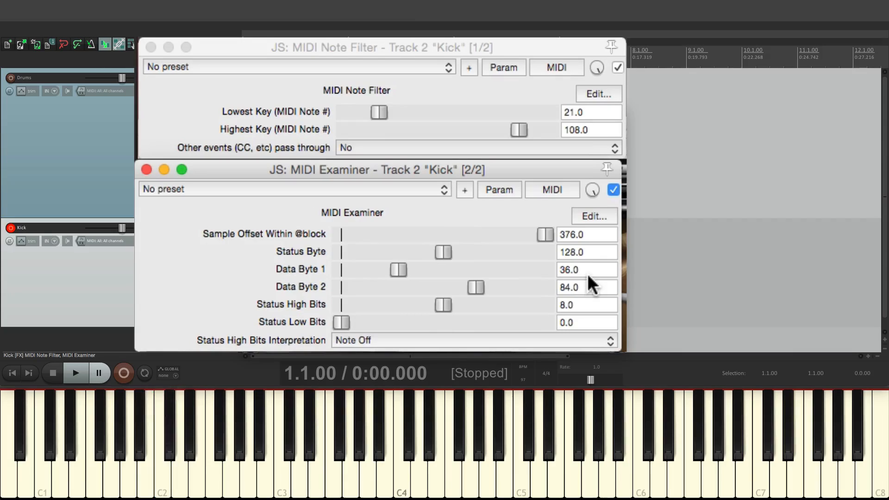
# Set both the lowest key and the highest key of the MIDI Note Filter to 36.
pyautogui.click(536, 84)
pyautogui.click(594, 109)
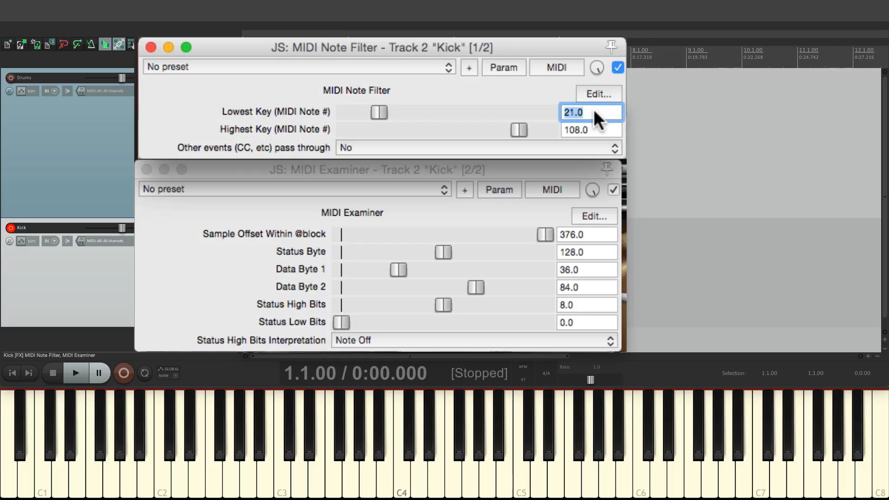
pyautogui.write('36')
pyautogui.click(602, 128)
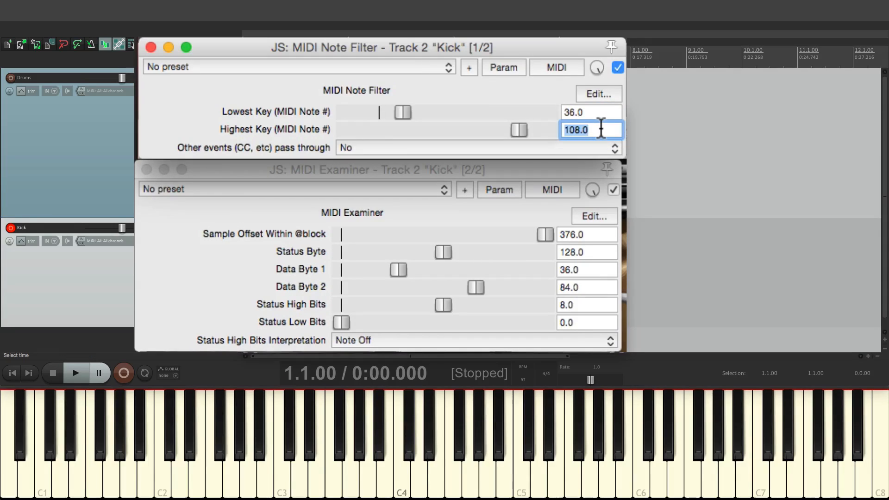
pyautogui.write('36')
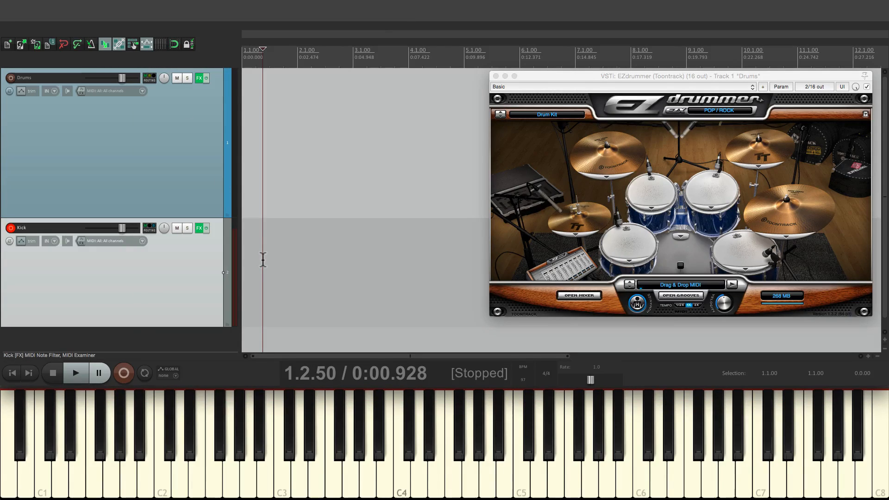
# Record a short test MIDI take on the Kick track from 1.2.50.
pyautogui.hotkey('ctrl', 'r')
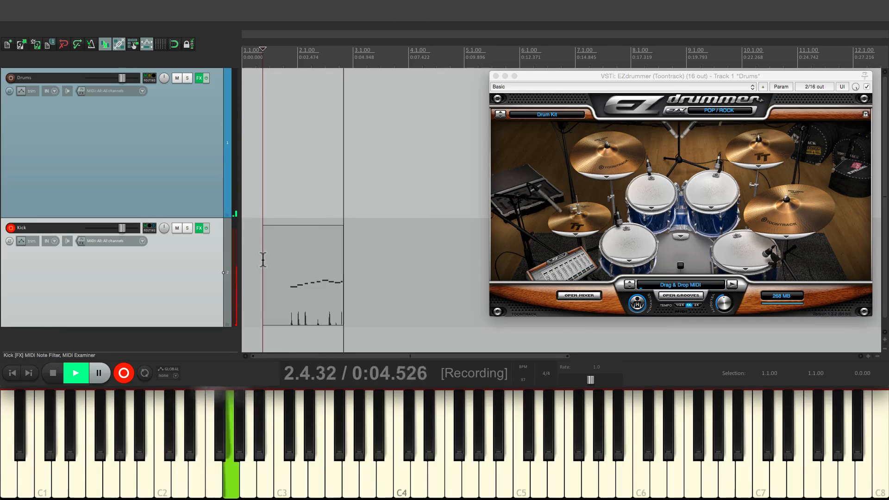
pyautogui.press('space')
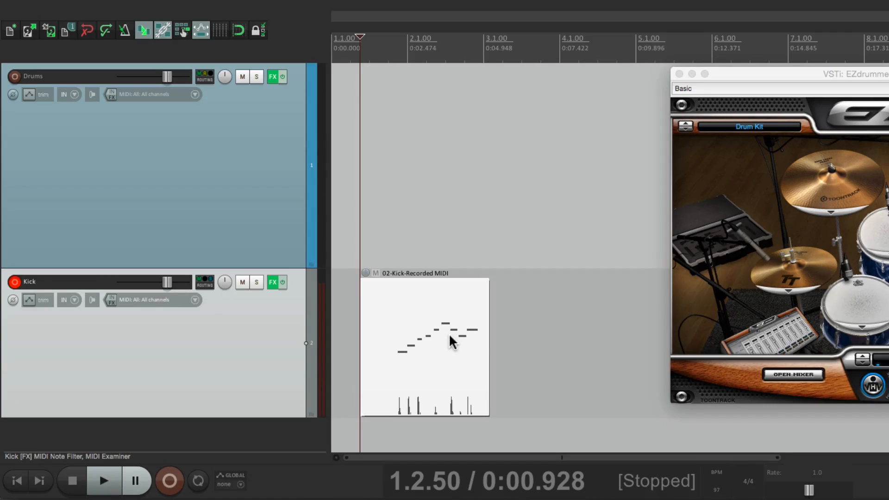
# Move the MIDI Note Filter and MIDI Examiner from the Kick track's effects to its input FX chain, and close both FX windows.
pyautogui.click(272, 285)
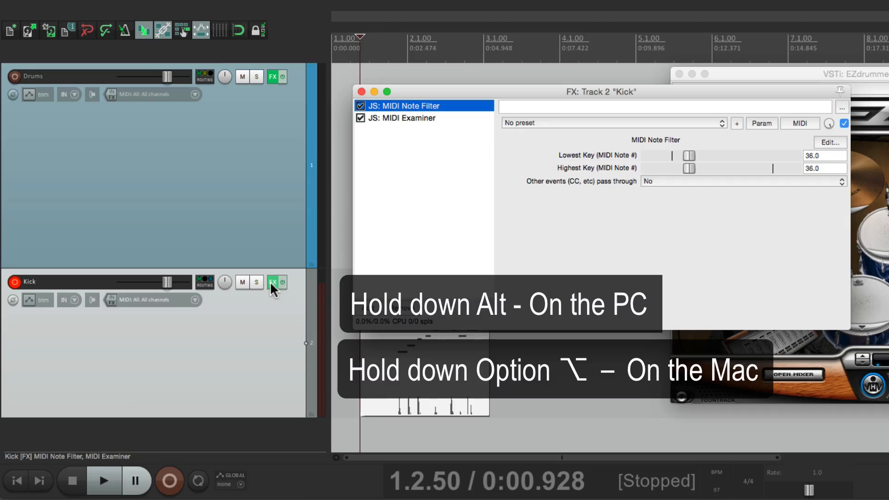
pyautogui.moveTo(269, 287); pyautogui.dragTo(113, 303)
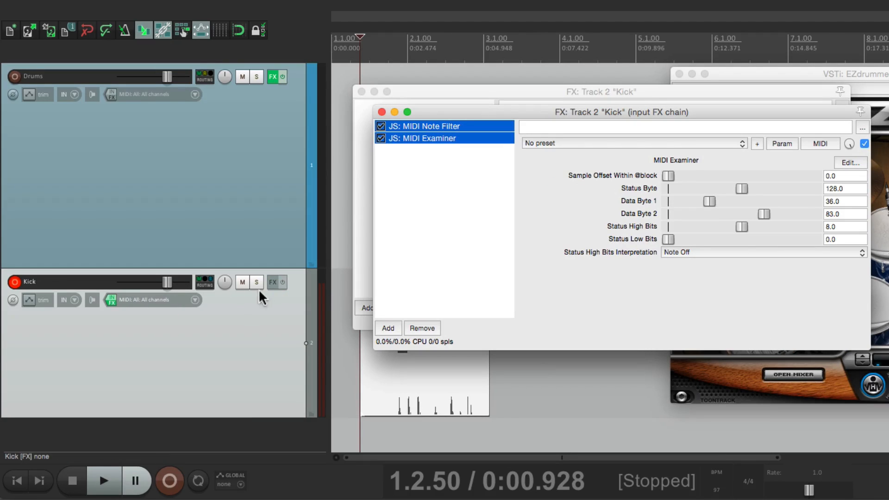
pyautogui.click(381, 112)
pyautogui.click(361, 92)
# Delete the existing Kick recording and record a new MIDI take on that track from about 1.3.30.
pyautogui.click(406, 305)
pyautogui.press('Delete')
pyautogui.click(376, 303)
pyautogui.hotkey('ctrl', 'r')
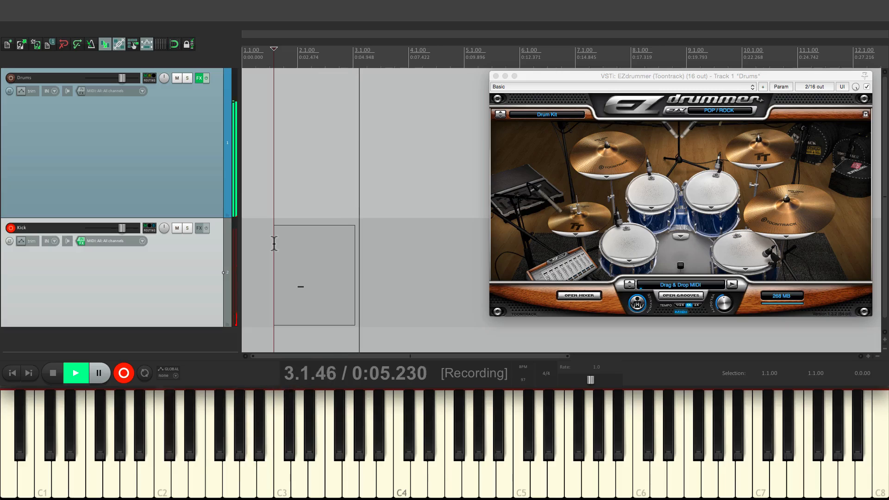
pyautogui.press('space')
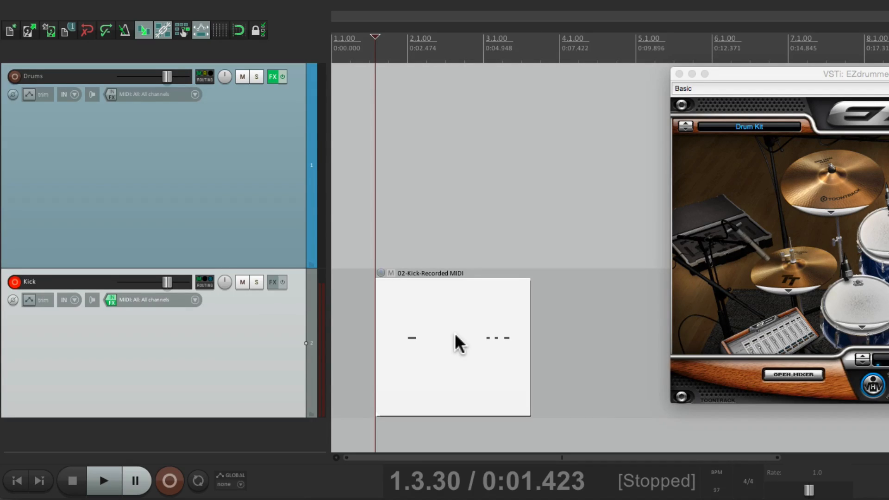
# Delete the recorded MIDI item on the Kick track and reduce that track's height.
pyautogui.press('Delete')
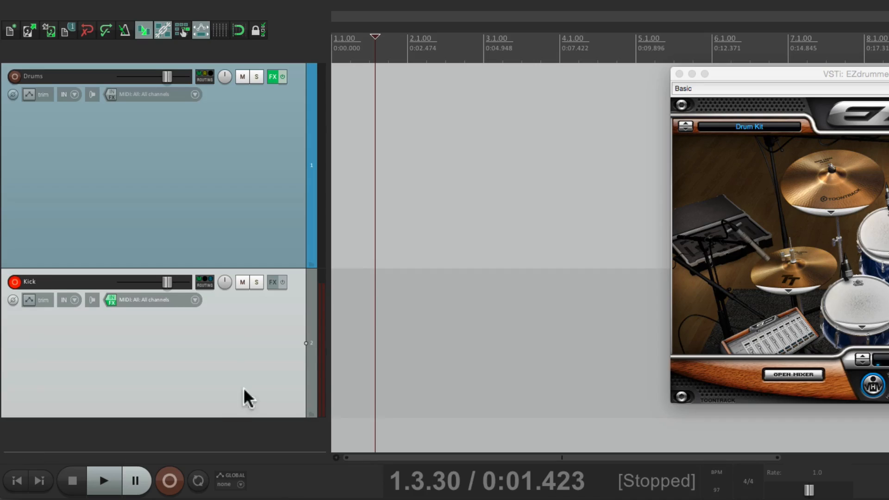
pyautogui.moveTo(218, 404); pyautogui.dragTo(245, 337)
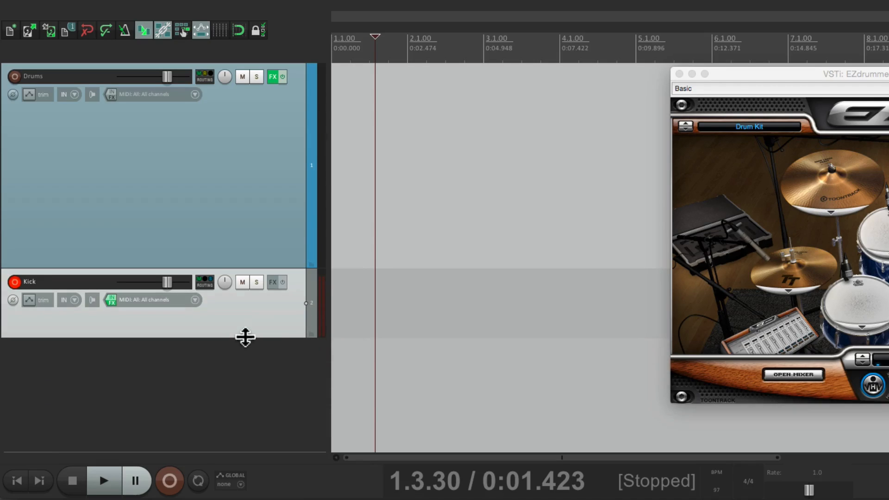
# Duplicate the Kick track and rename the copy Snare.
pyautogui.rightClick(272, 330)
pyautogui.click(286, 411)
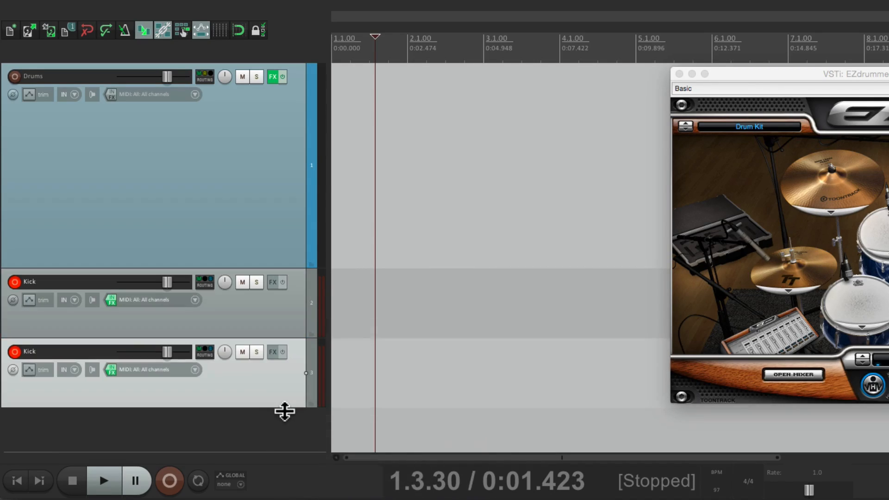
pyautogui.doubleClick(87, 354)
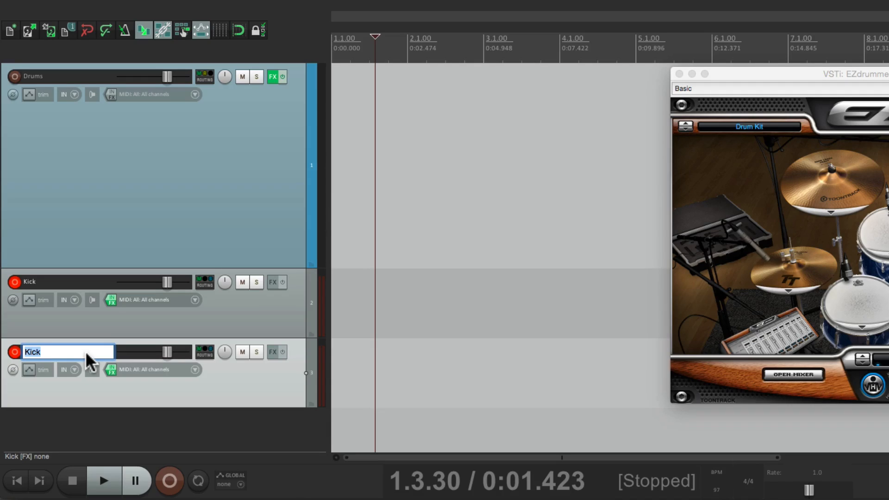
pyautogui.write('Snare')
pyautogui.press('Return')
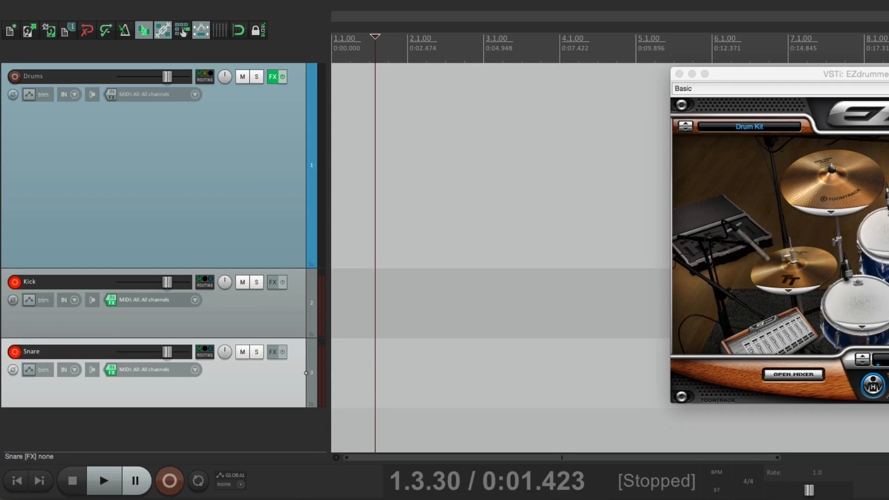
# Disarm the Kick track and reset the Snare track's input MIDI Note Filter to lowest key 21 and highest key 108.
pyautogui.click(14, 281)
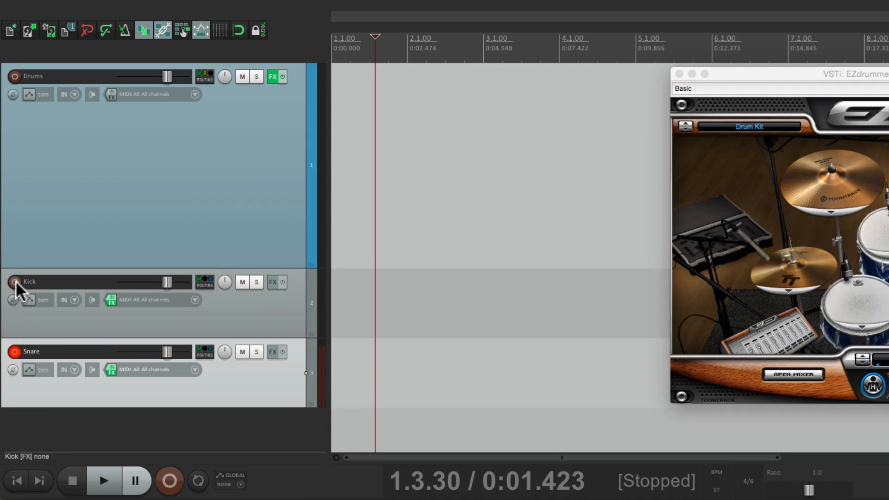
pyautogui.click(112, 370)
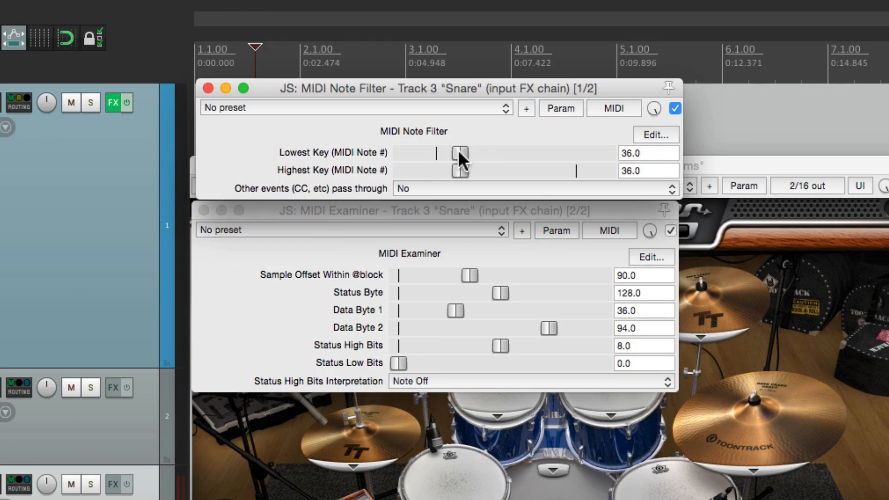
pyautogui.doubleClick(457, 150)
pyautogui.doubleClick(459, 168)
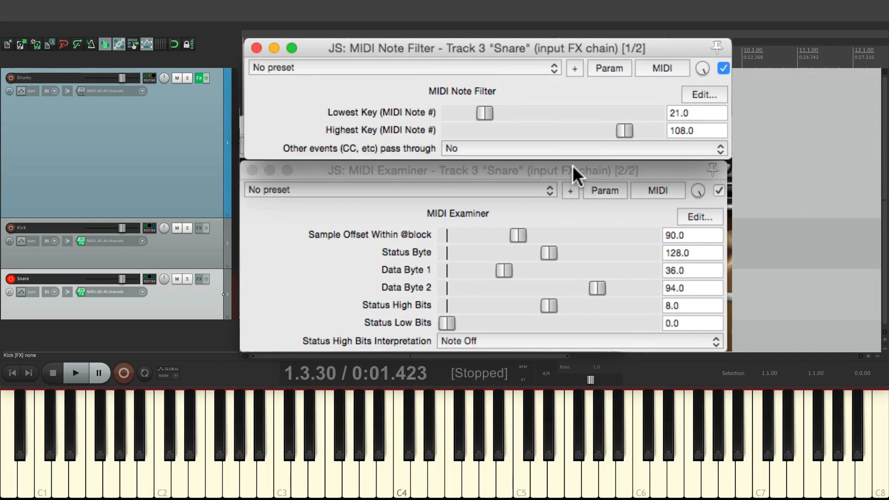
pyautogui.click(527, 208)
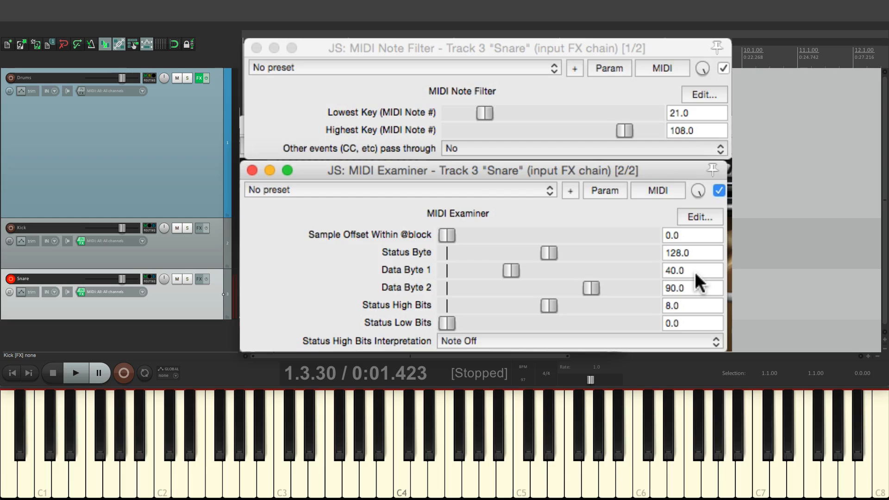
# Set the Snare MIDI Note Filter's lowest key to 37 and highest key to 40, and record-arm the Kick track.
pyautogui.click(700, 110)
pyautogui.write('37')
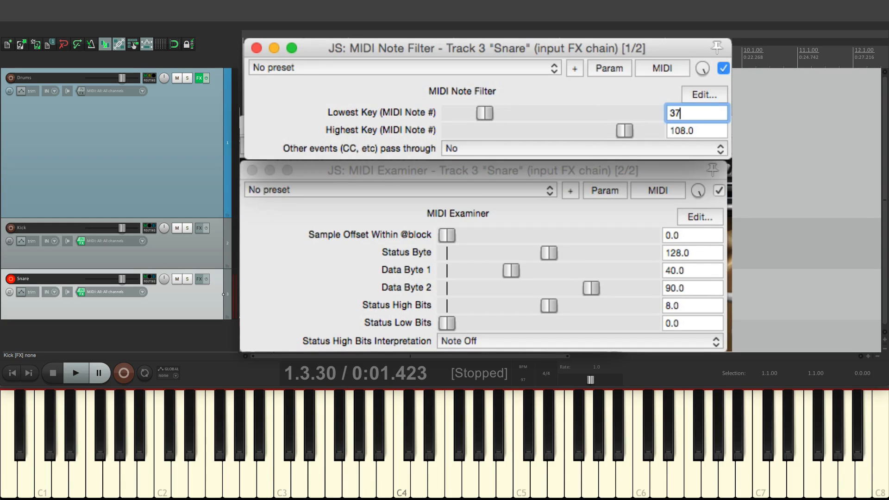
pyautogui.click(707, 130)
pyautogui.write('40')
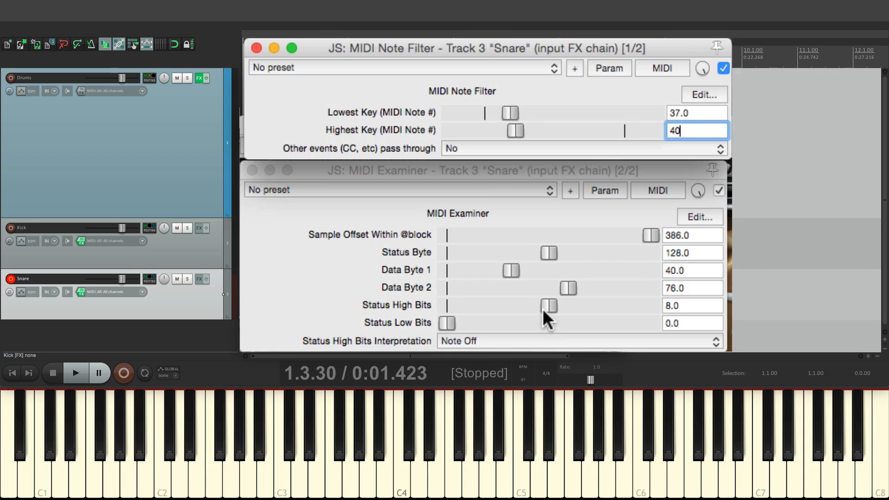
pyautogui.click(10, 228)
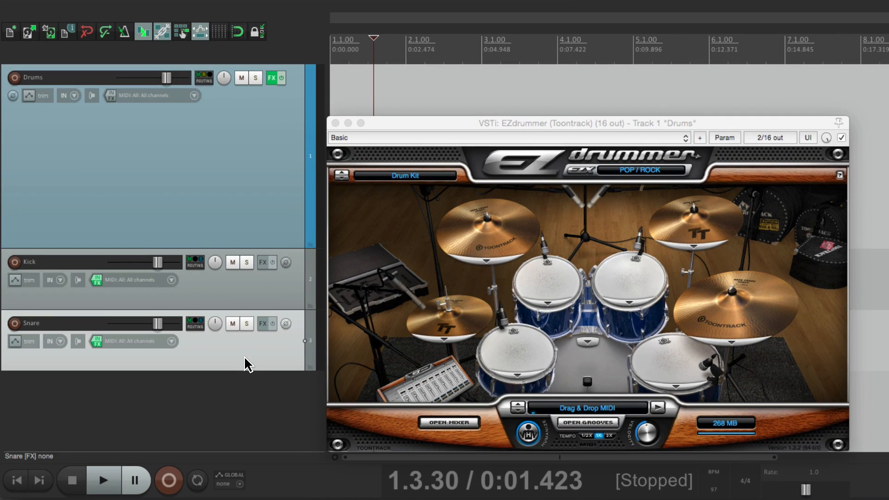
# Duplicate the Snare track, naming the copy Hi Hat and record-arming it.
pyautogui.rightClick(245, 364)
pyautogui.click(254, 409)
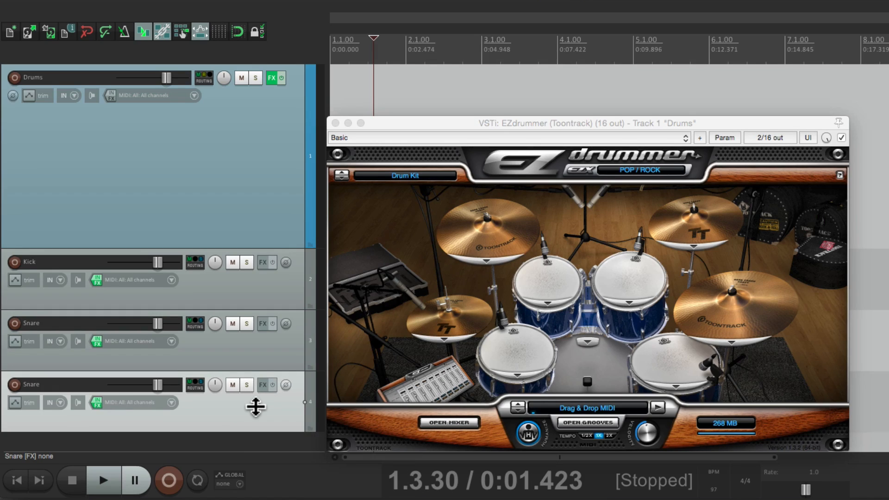
pyautogui.doubleClick(50, 387)
pyautogui.write('Hi Hat')
pyautogui.press('Return')
pyautogui.click(14, 385)
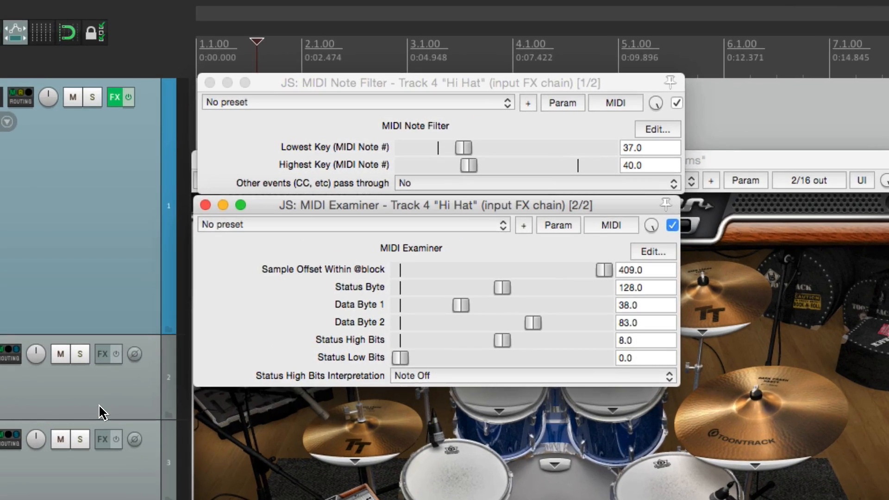
# Reset the Hi Hat track's input MIDI Note Filter to lowest key 21 and highest key 108, and switch to its MIDI Examiner.
pyautogui.doubleClick(464, 147)
pyautogui.doubleClick(468, 164)
pyautogui.click(559, 204)
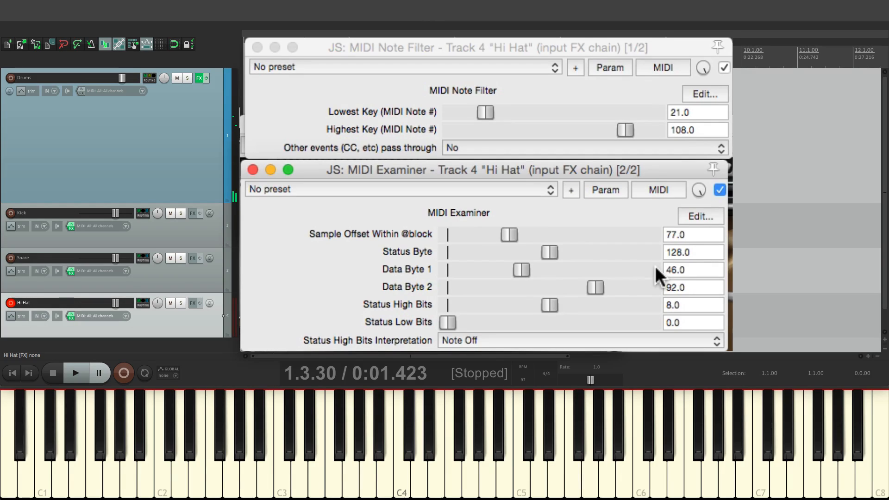
# Set the Hi Hat MIDI Note Filter's lowest key to 42 and highest key to 46, and record-arm the Kick and Snare tracks.
pyautogui.click(697, 114)
pyautogui.write('42')
pyautogui.click(701, 131)
pyautogui.write('46')
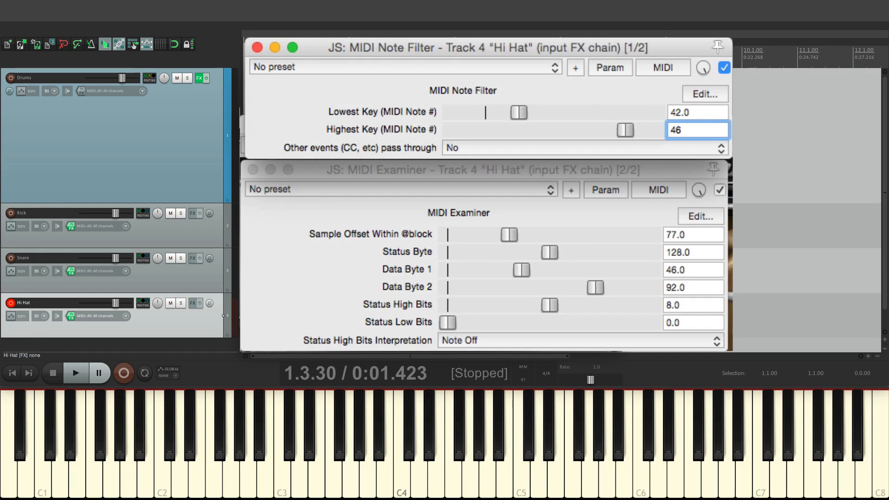
pyautogui.click(257, 47)
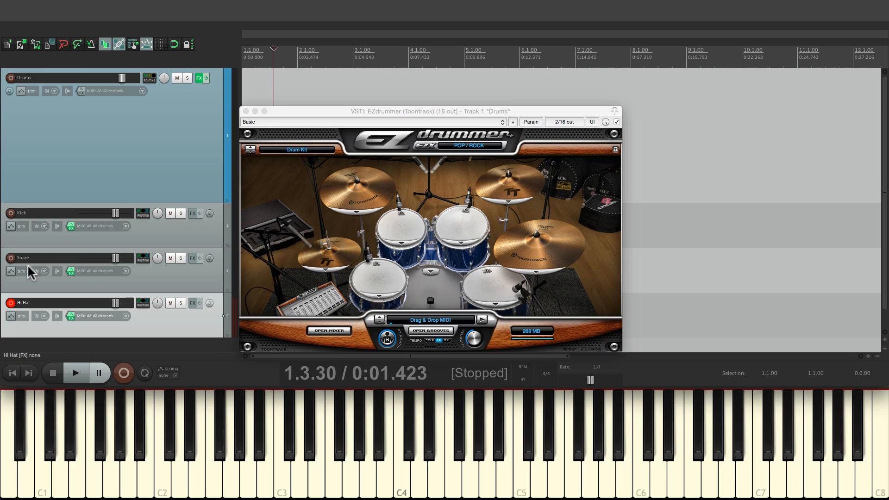
pyautogui.click(10, 213)
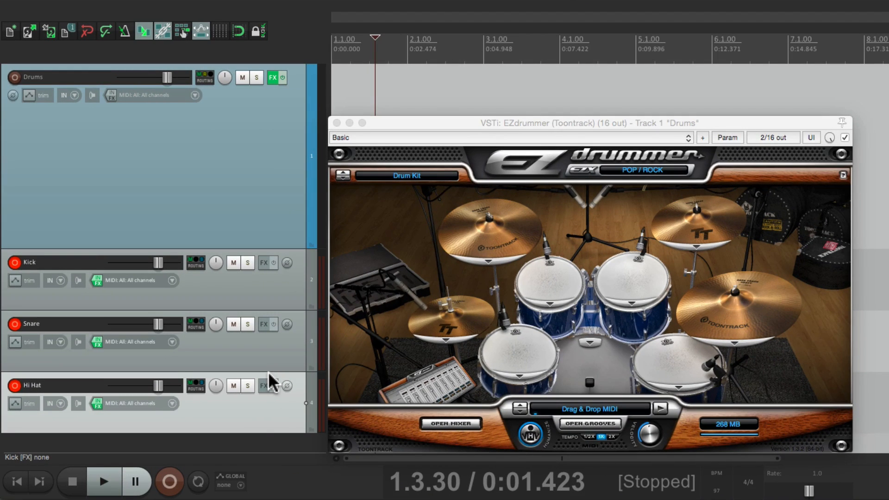
# Duplicate the Hi Hat track and rename the copy Toms.
pyautogui.rightClick(268, 410)
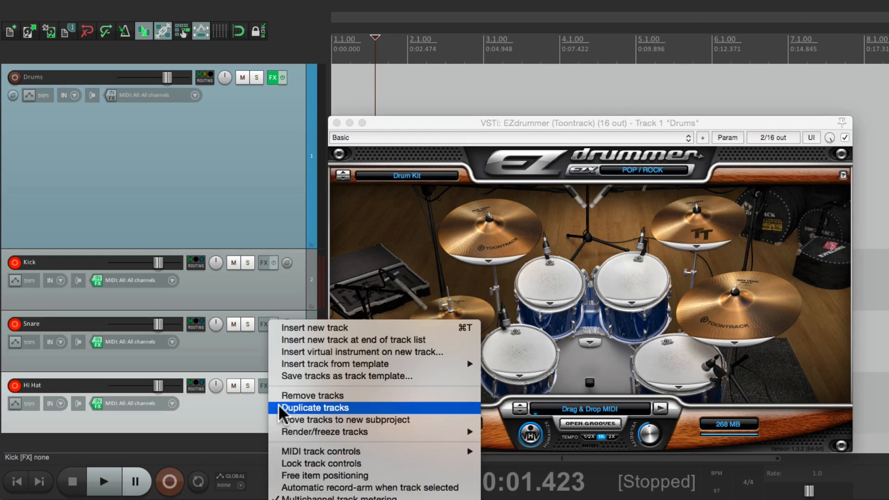
pyautogui.click(278, 409)
pyautogui.doubleClick(52, 410)
pyautogui.write('Toms')
pyautogui.press('Return')
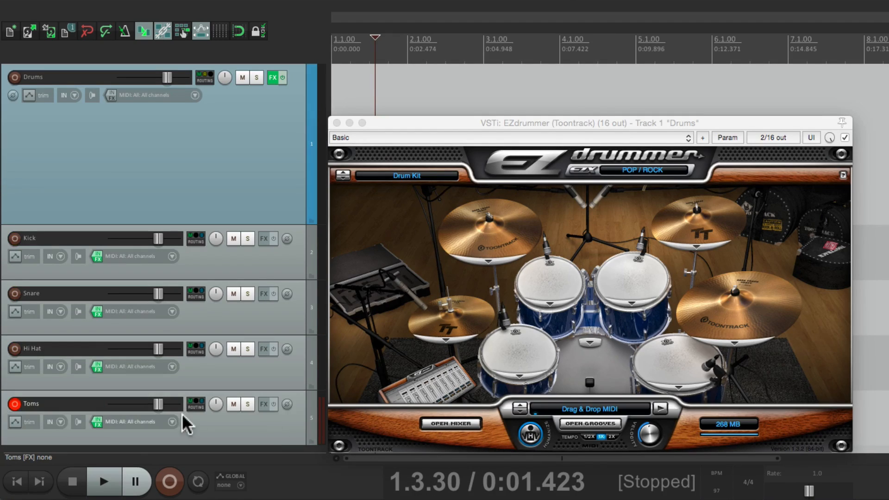
# Open the Toms track's input FX chain and reset its MIDI Note Filter to lowest key 21 and highest key 108.
pyautogui.click(93, 423)
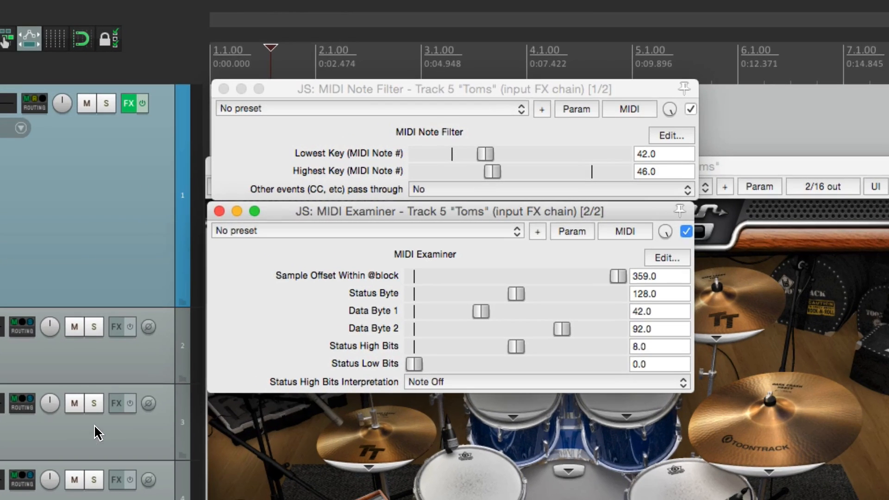
pyautogui.click(527, 113)
pyautogui.doubleClick(482, 153)
pyautogui.doubleClick(493, 170)
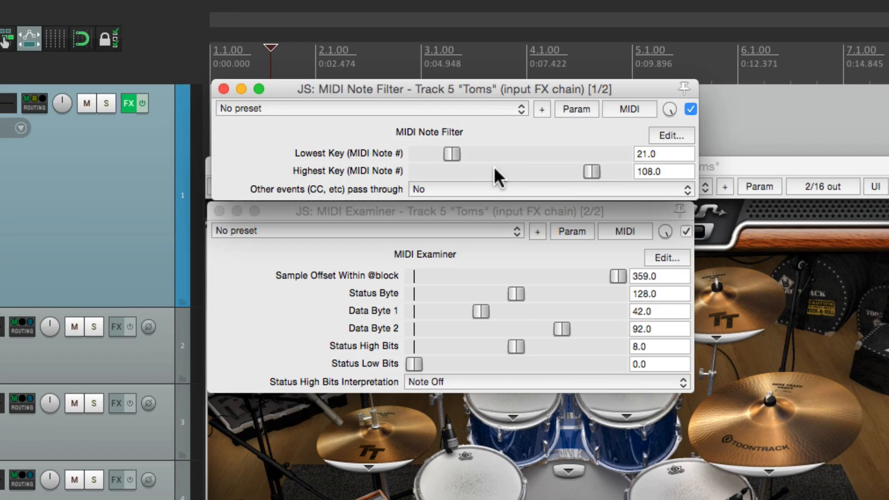
pyautogui.click(554, 204)
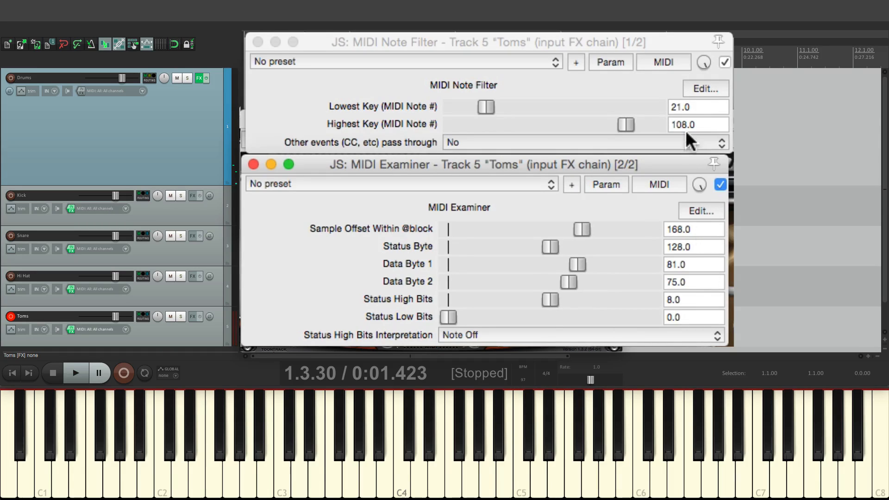
# Set the Toms MIDI Note Filter's lowest key to 74 and highest key to 81.
pyautogui.click(700, 111)
pyautogui.write('74')
pyautogui.click(713, 123)
pyautogui.write('81')
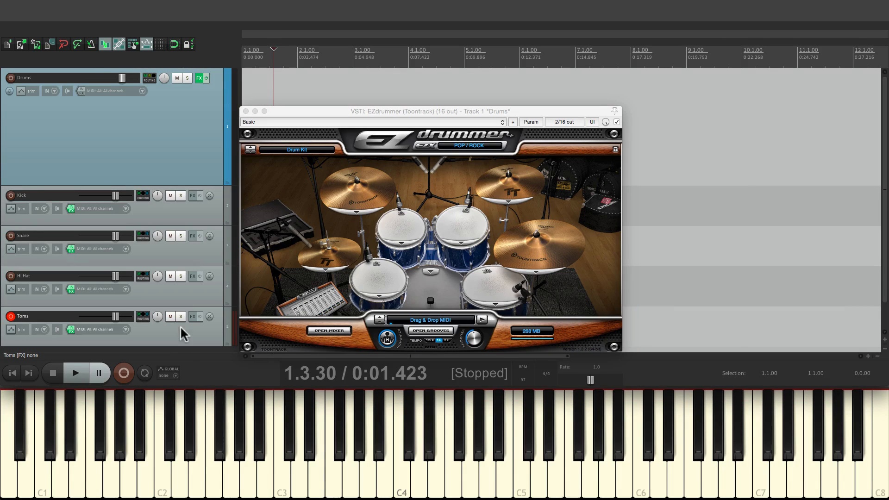
# Record-arm the Hi Hat, Snare and Kick tracks along with Toms, and record a MIDI drum take onto all four.
pyautogui.click(10, 276)
pyautogui.click(11, 236)
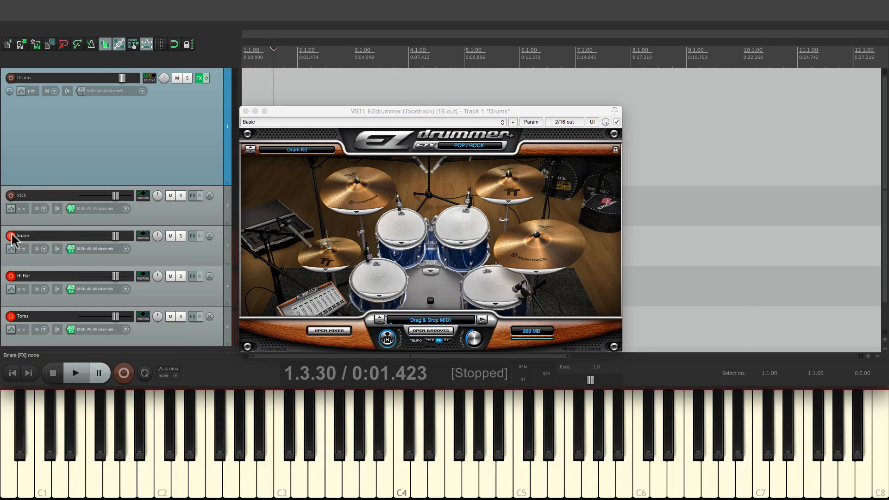
pyautogui.click(11, 195)
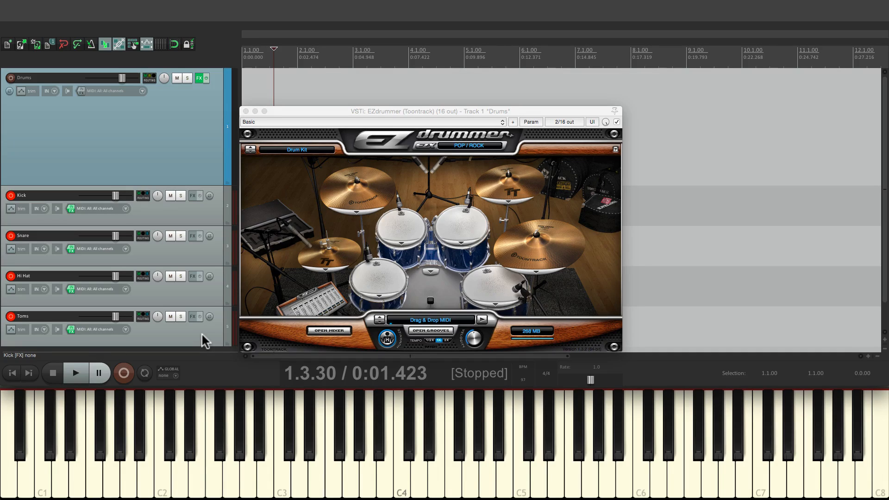
pyautogui.hotkey('ctrl', 'r')
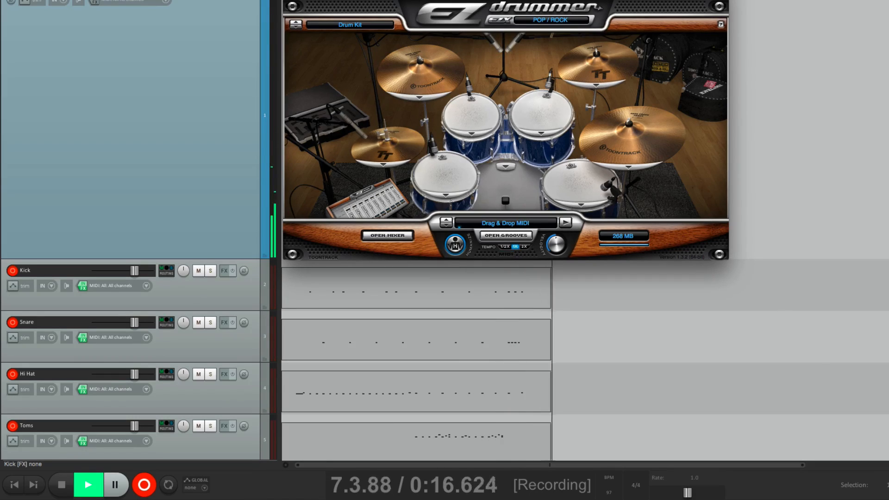
pyautogui.press('space')
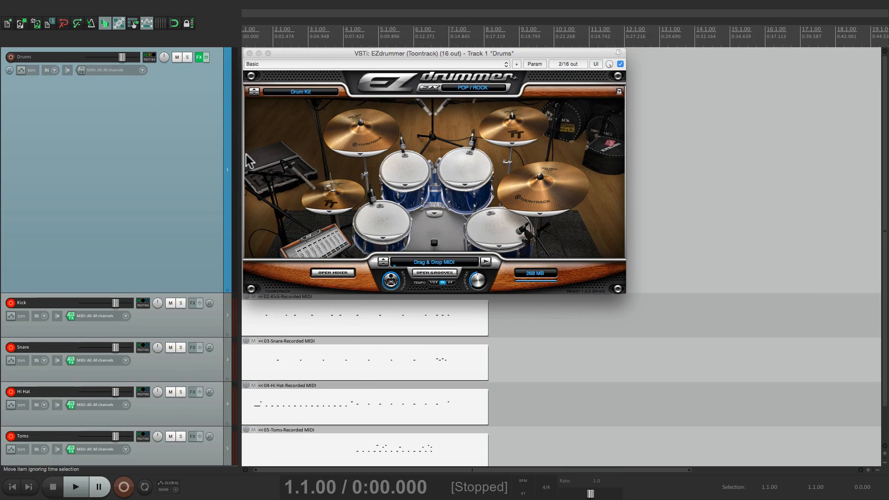
# Close the EZdrummer window and open the recorded Kick item in the MIDI editor.
pyautogui.click(247, 48)
pyautogui.scroll(-5, 393, 324)
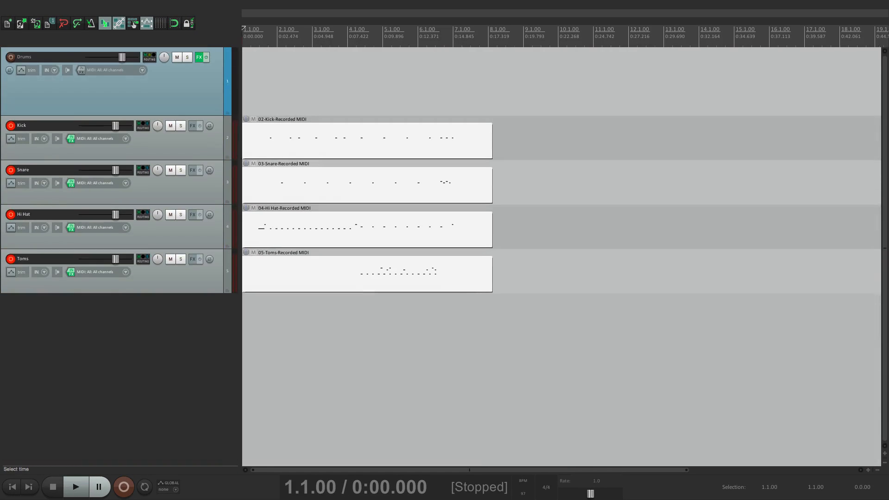
pyautogui.scroll(5, 393, 324)
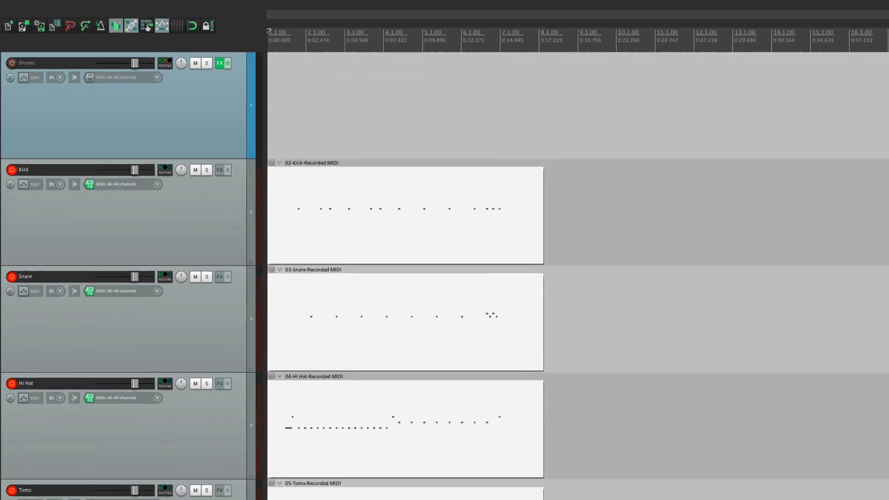
pyautogui.hotkey('ctrl', 'Down')
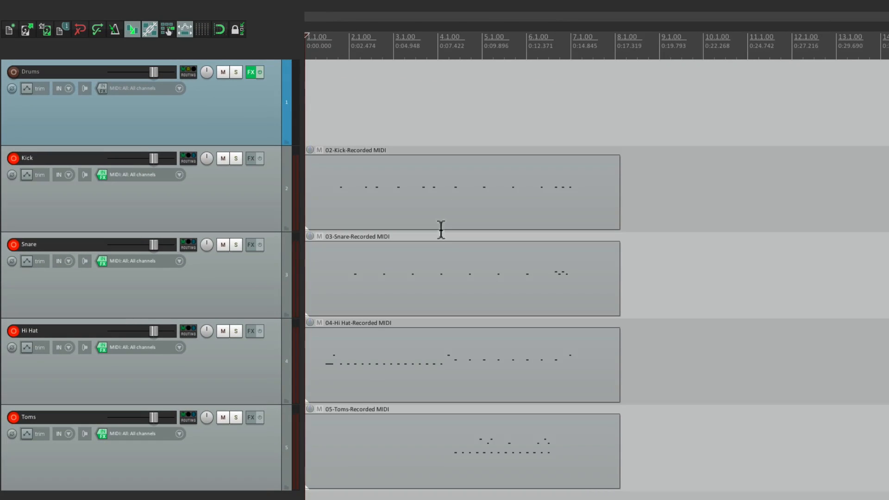
pyautogui.click(452, 189)
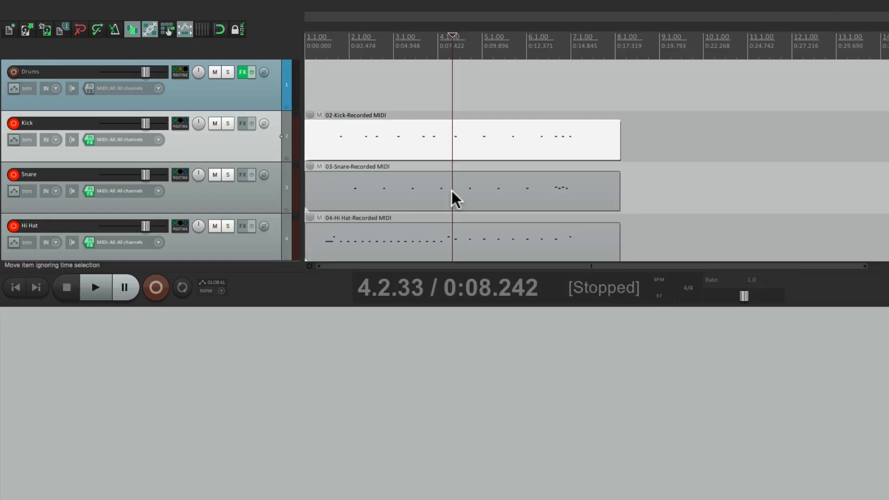
pyautogui.doubleClick(452, 191)
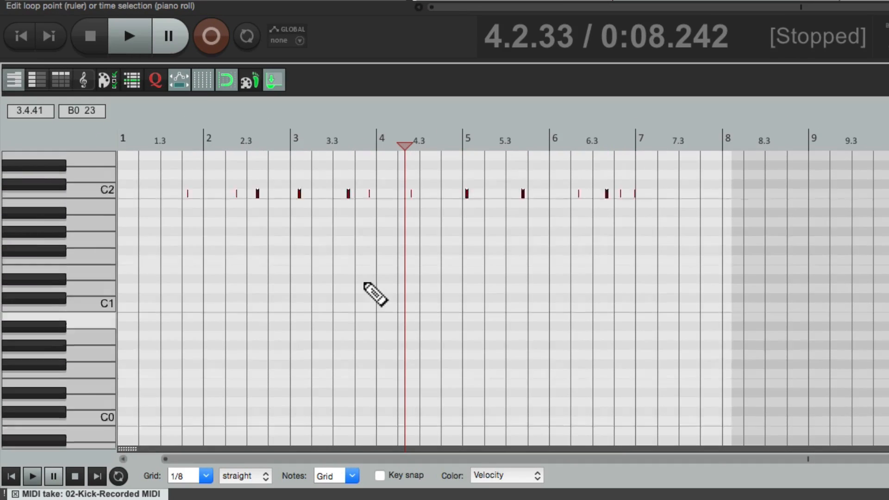
# Play back the Kick recording in the MIDI editor from 1.4.
pyautogui.scroll(8, 254, 338)
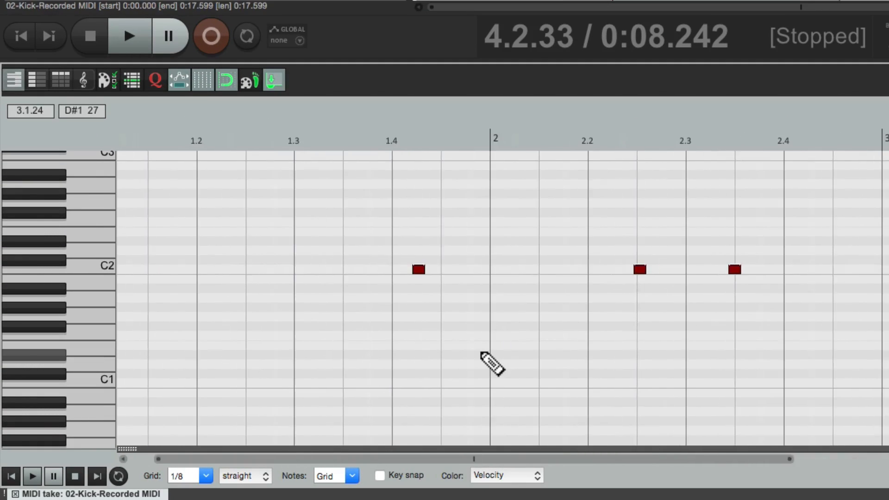
pyautogui.click(403, 145)
pyautogui.press('space')
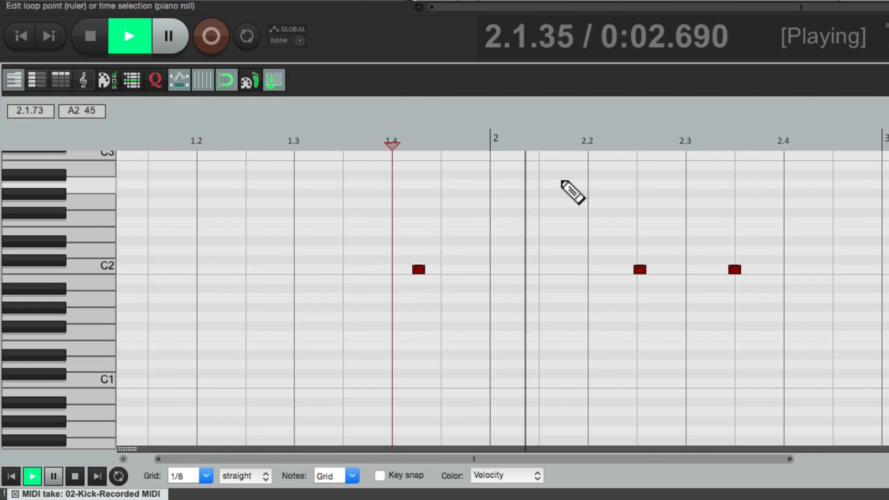
# Stop the Kick playback and select all the kick notes on the C2 row.
pyautogui.scroll(-4, 573, 192)
pyautogui.press('space')
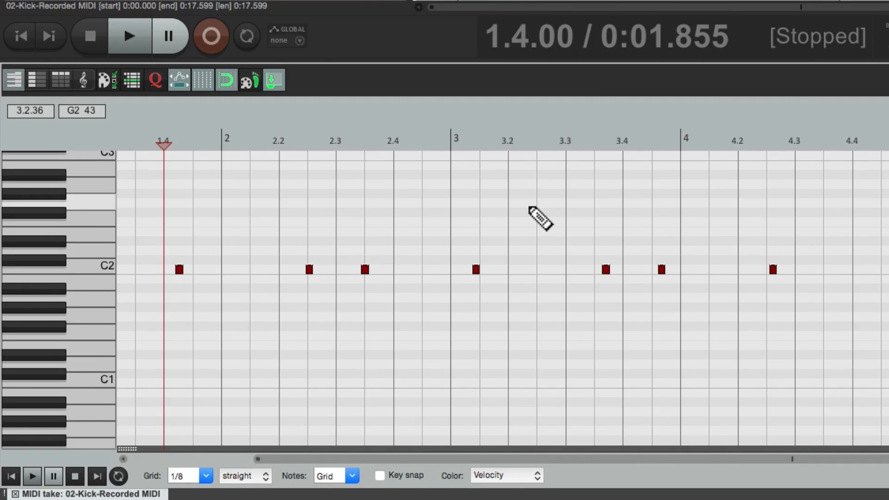
pyautogui.doubleClick(104, 268)
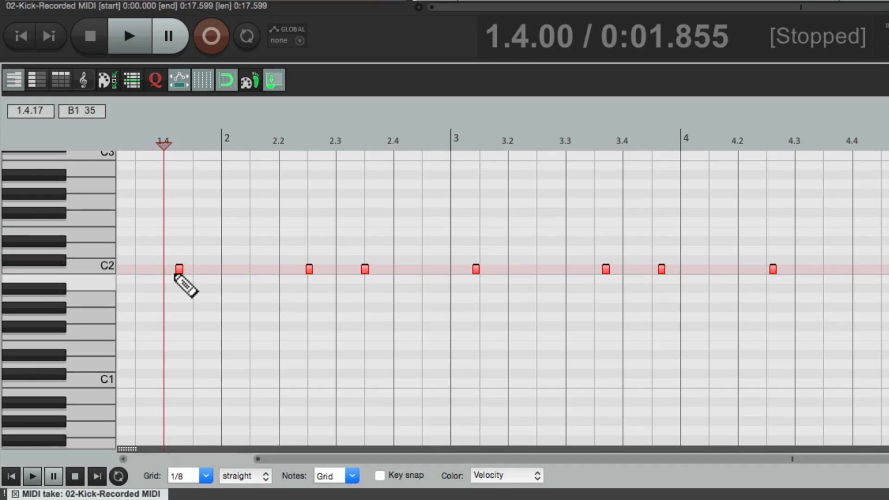
pyautogui.moveTo(178, 270)
pyautogui.mouseDown()
pyautogui.moveTo(176, 297)
pyautogui.moveTo(176, 269)
pyautogui.mouseUp()
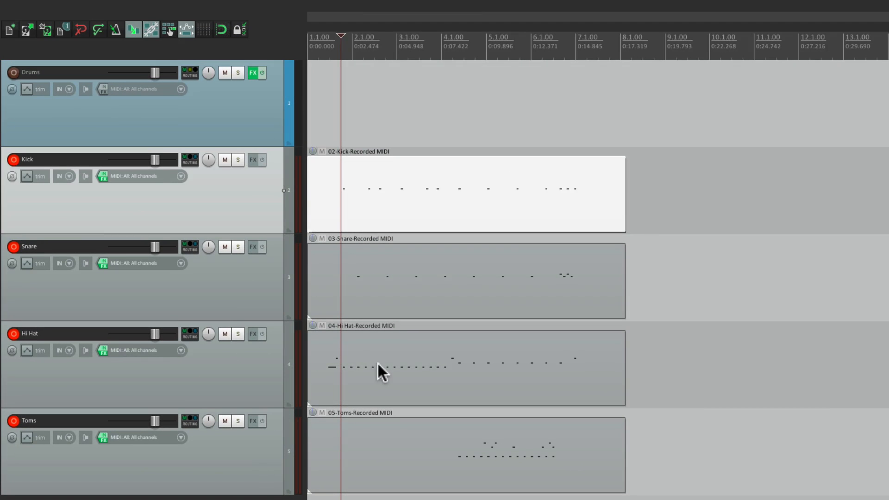
# Open the recorded Hi Hat item in the MIDI editor and expand the velocity lane beneath its notes.
pyautogui.click(377, 362)
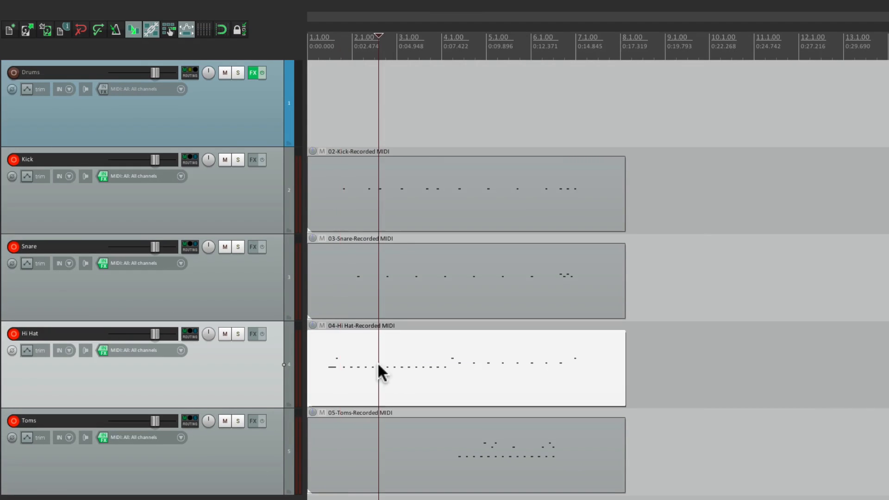
pyautogui.doubleClick(378, 366)
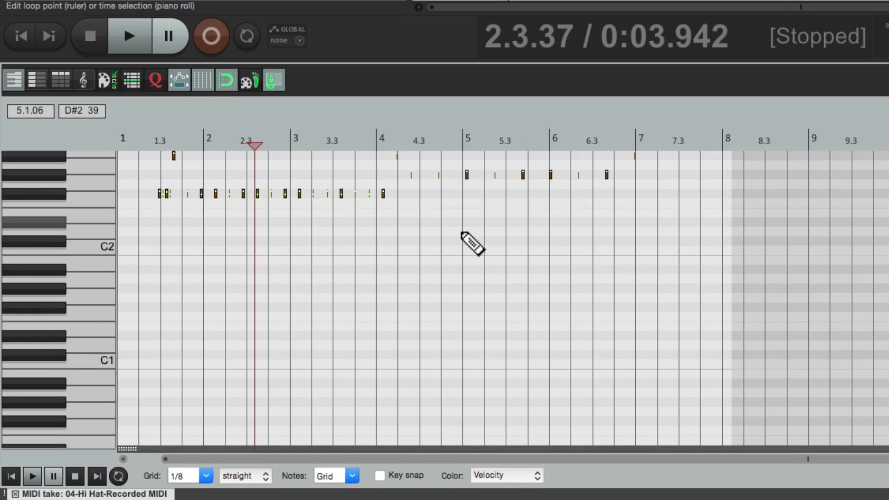
pyautogui.scroll(5, 462, 233)
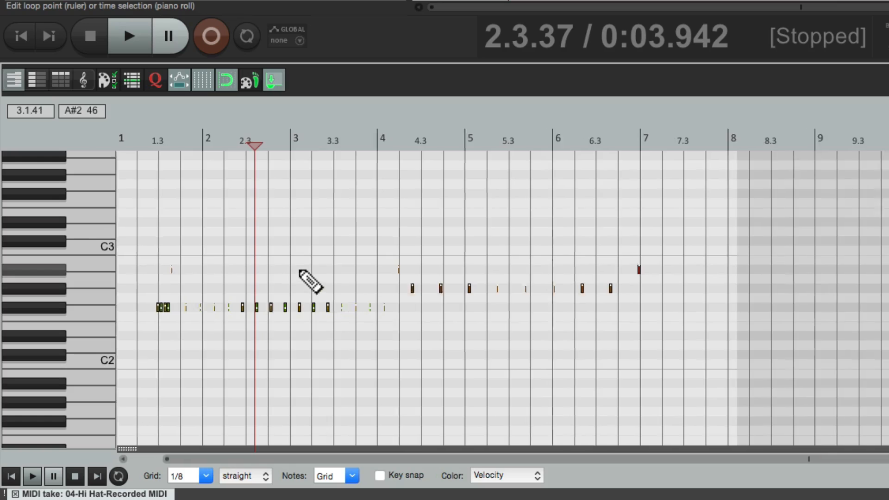
pyautogui.scroll(5, 299, 271)
pyautogui.hscroll(-8, 300, 271)
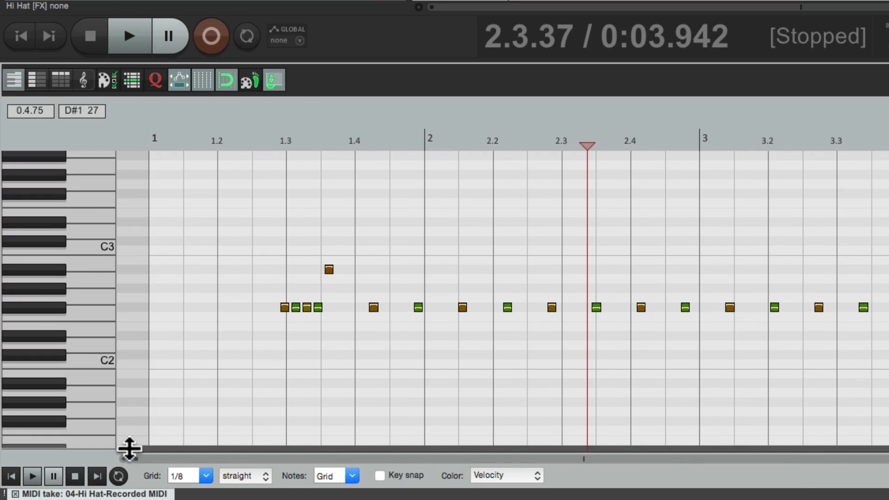
pyautogui.moveTo(126, 449); pyautogui.dragTo(141, 349)
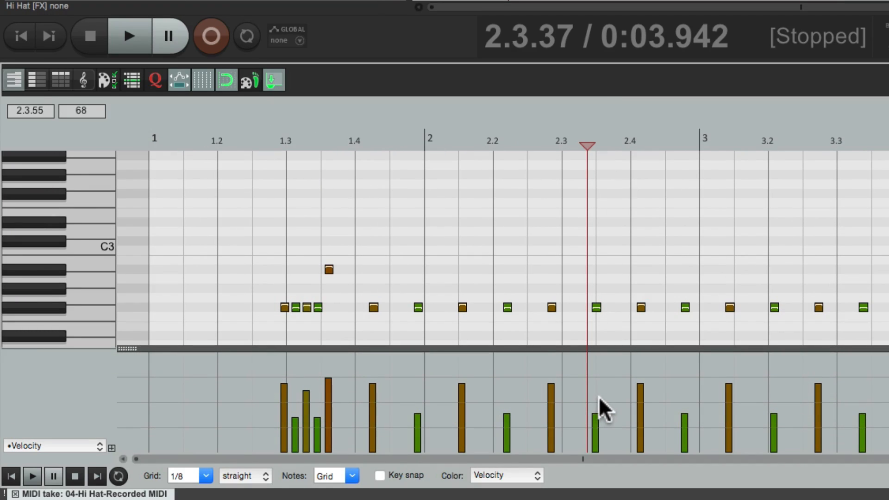
# Play back the Hi Hat recording in the MIDI editor from 1.2.50, then stop it.
pyautogui.click(258, 130)
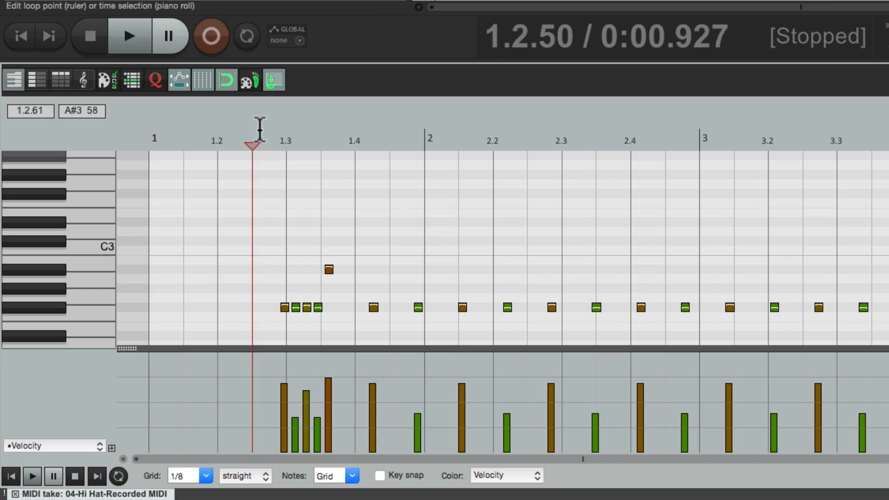
pyautogui.press('space')
pyautogui.scroll(-2, 505, 185)
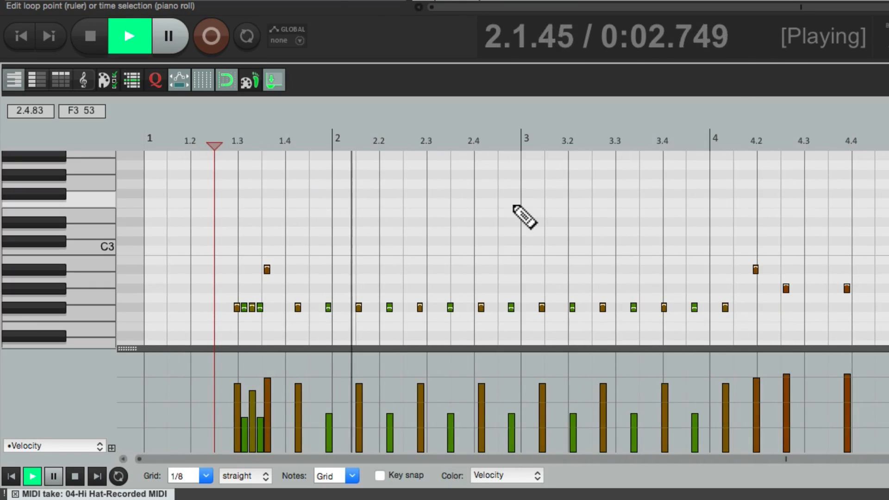
pyautogui.press('space')
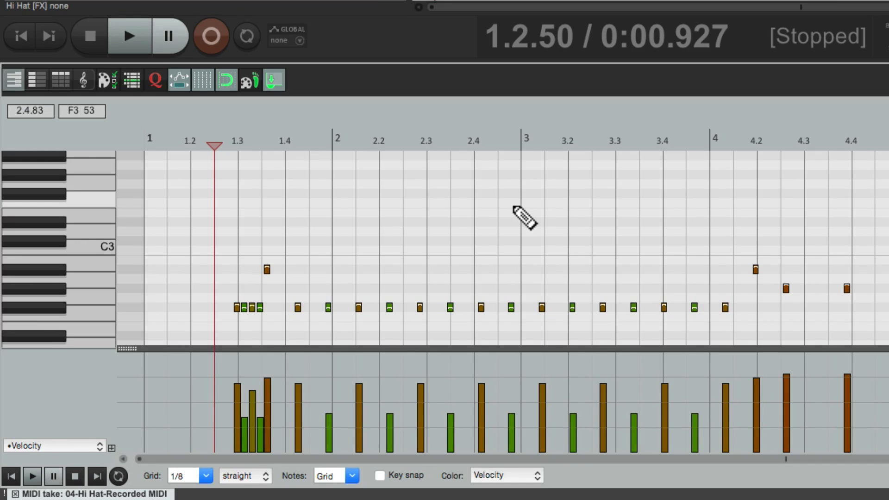
# Set the MIDI editor preferences to use one MIDI editor per project.
pyautogui.press('super+comma')
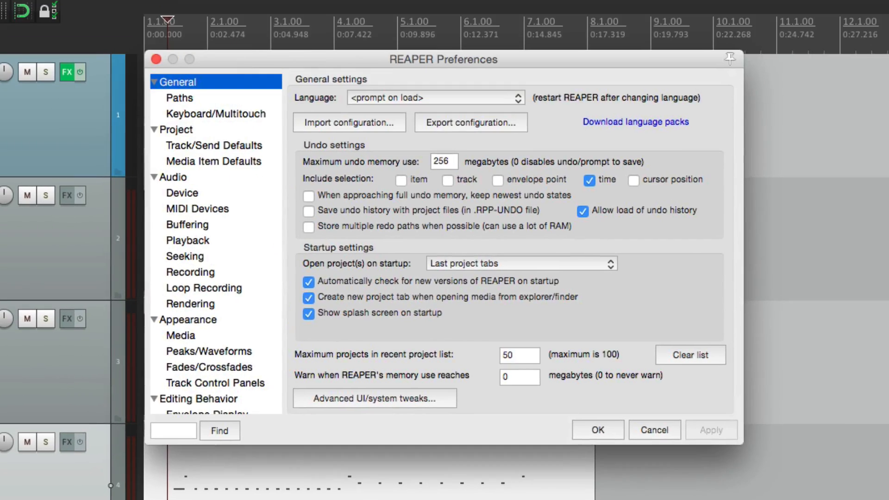
pyautogui.scroll(-5, 227, 317)
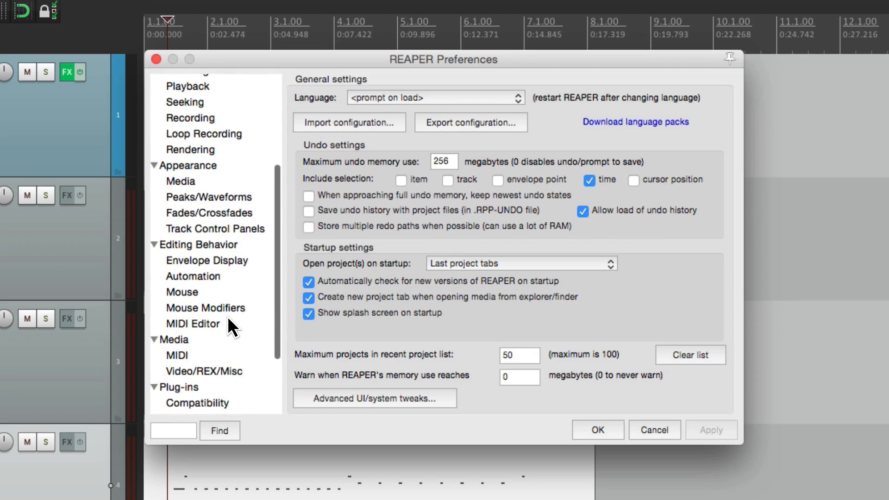
pyautogui.click(226, 316)
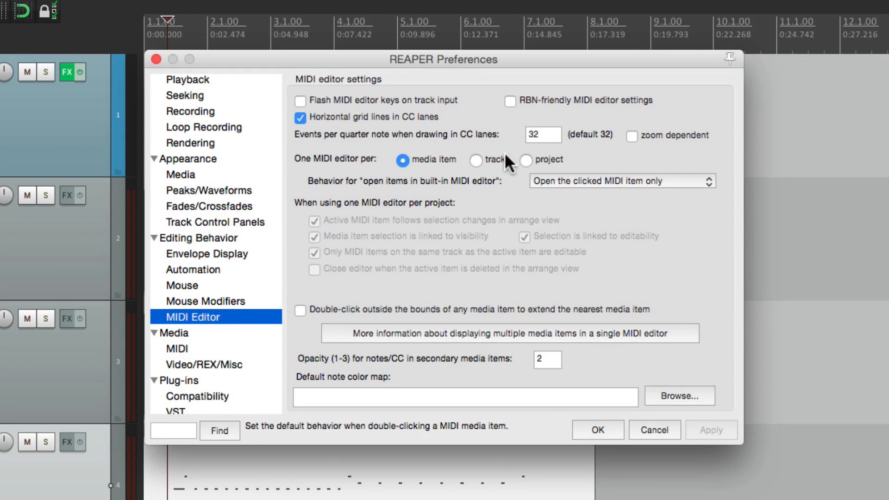
pyautogui.click(526, 161)
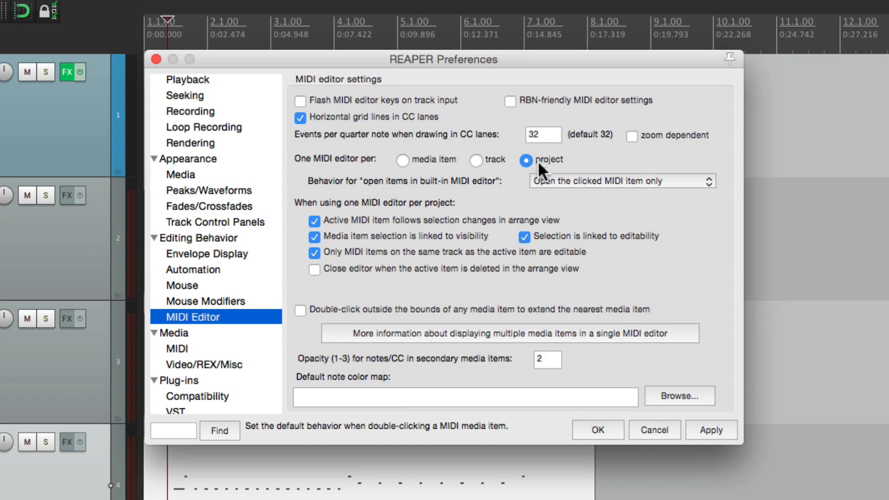
pyautogui.click(611, 432)
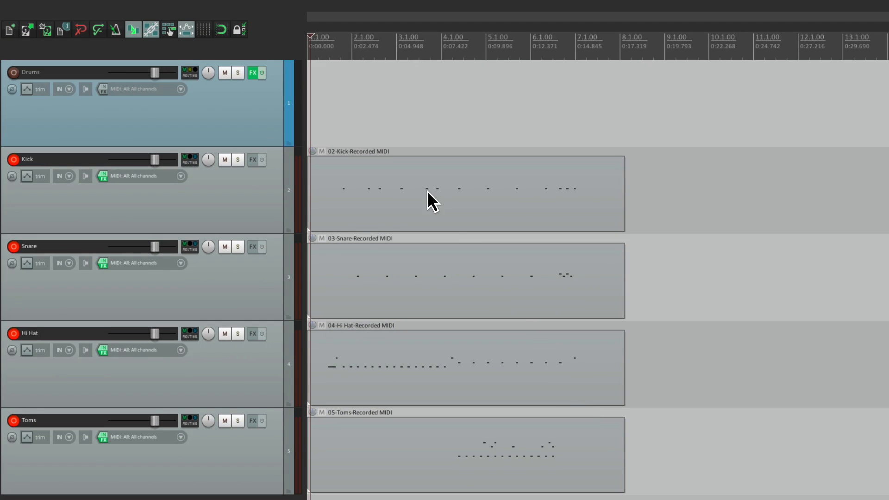
# Open the Kick item in the MIDI editor and add the Snare, Hi Hat and Toms items to the selection to show them together.
pyautogui.doubleClick(427, 191)
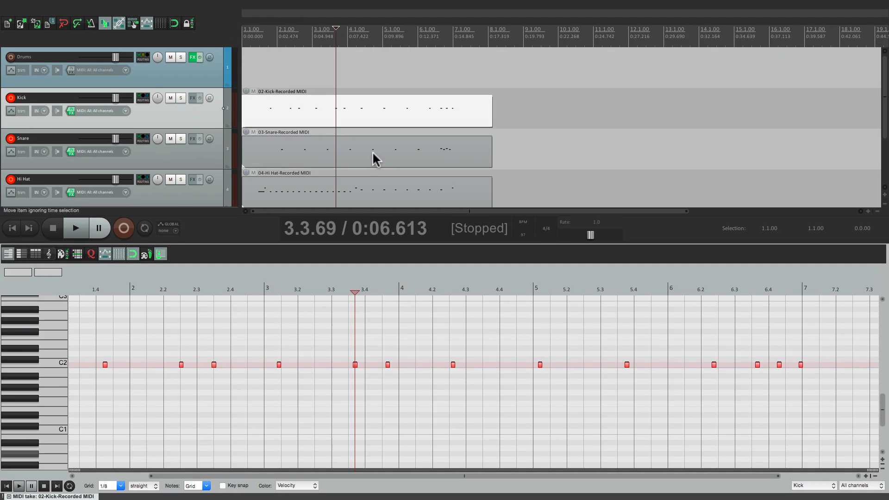
pyautogui.keyDown('shift'); pyautogui.click(374, 154); pyautogui.keyUp('shift')
pyautogui.scroll(-2, 371, 148)
pyautogui.keyDown('shift'); pyautogui.click(369, 153); pyautogui.keyUp('shift')
pyautogui.scroll(-1, 371, 156)
pyautogui.keyDown('shift'); pyautogui.click(371, 155); pyautogui.keyUp('shift')
pyautogui.scroll(2, 368, 349)
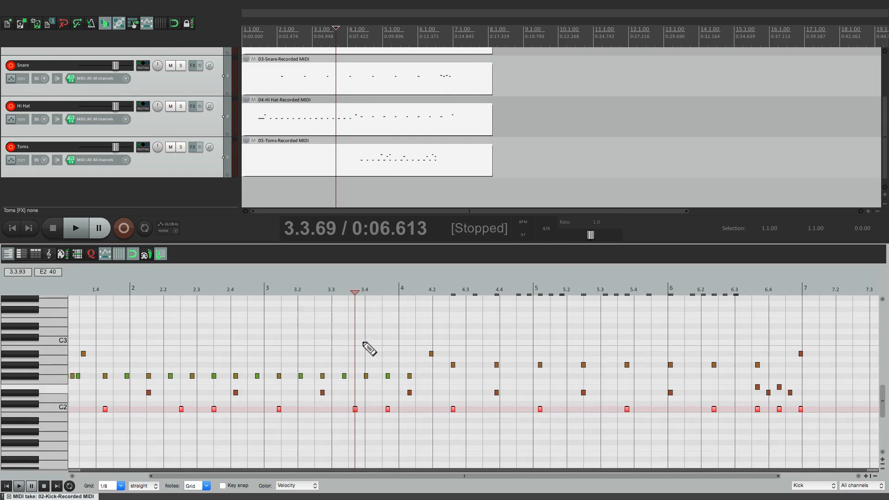
# Examine the combined notes of all four drum items in the MIDI editor and play them back from 1.2.50.
pyautogui.scroll(13, 424, 361)
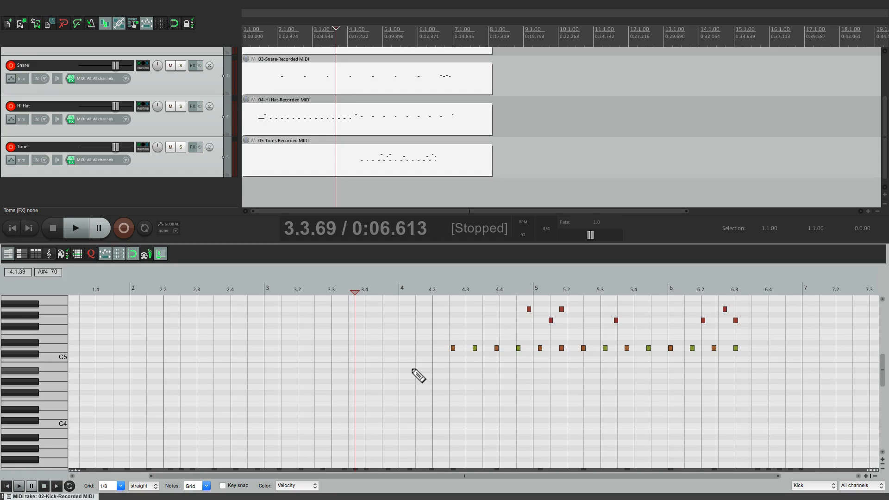
pyautogui.scroll(-13, 419, 374)
pyautogui.hscroll(-3, 417, 381)
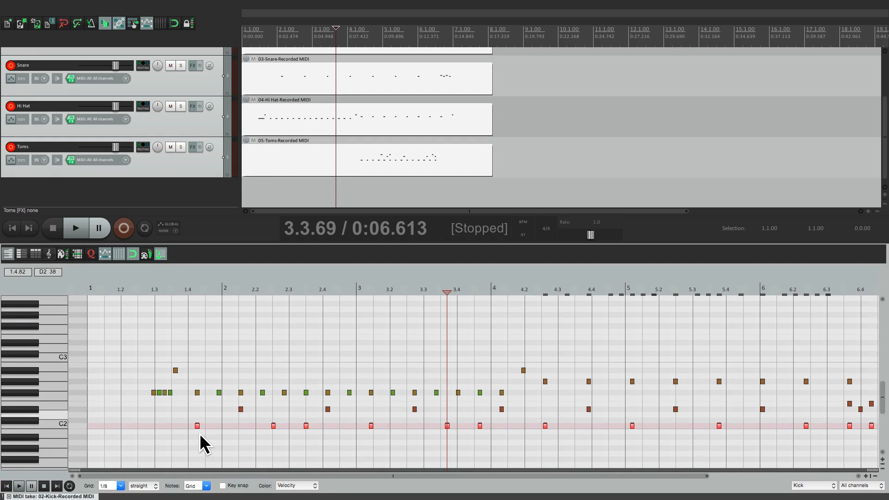
pyautogui.click(122, 433)
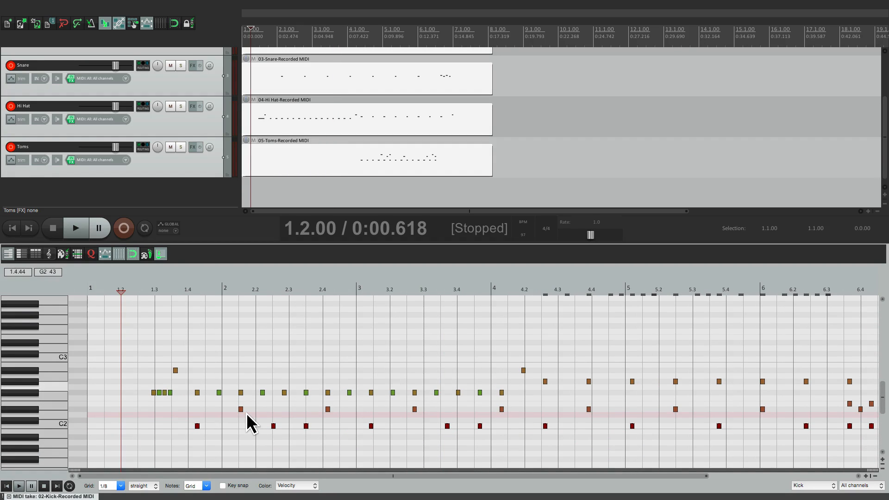
pyautogui.click(138, 283)
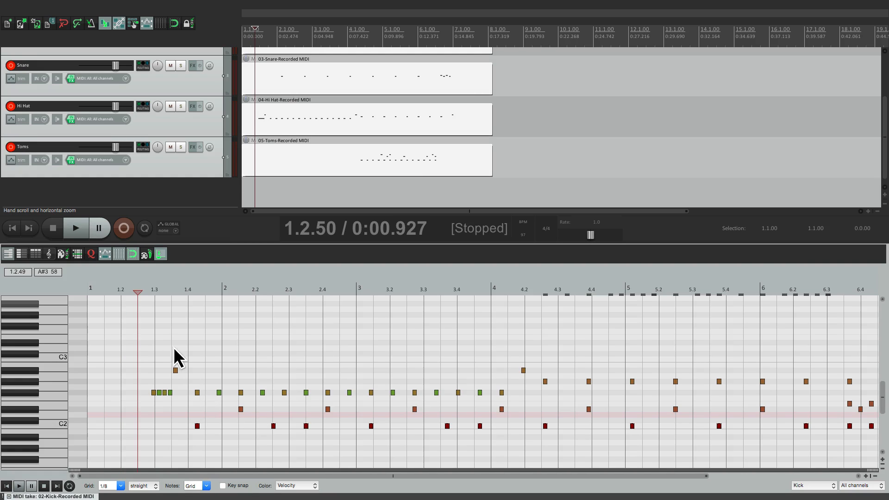
pyautogui.press('space')
pyautogui.scroll(6, 180, 312)
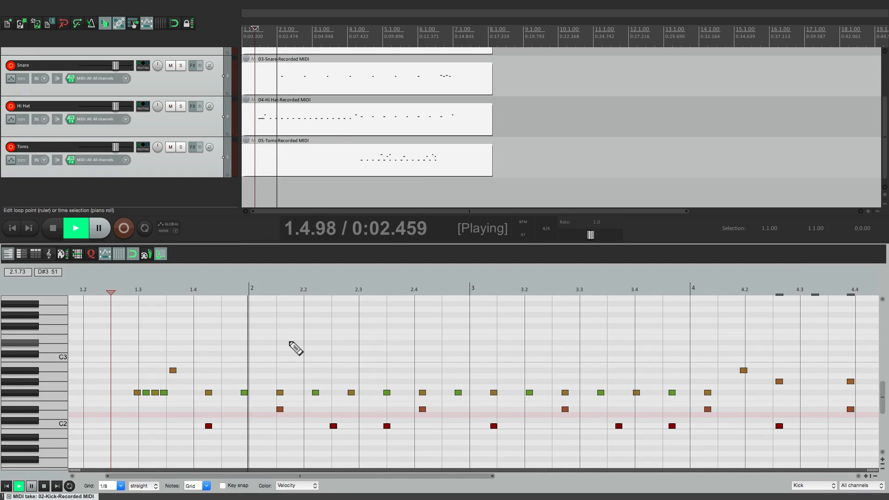
pyautogui.scroll(-5, 290, 342)
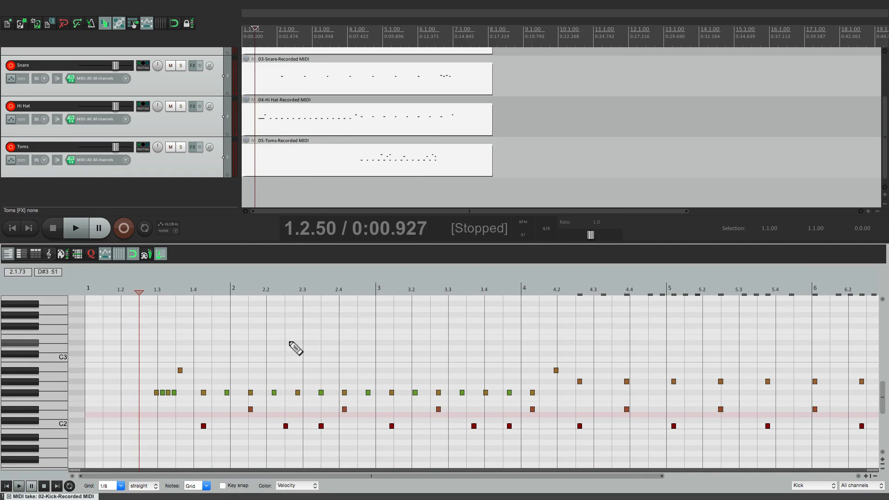
pyautogui.press('space')
# Play back the combined drum take from 4.2.50 while viewing the toms notes, and close the MIDI editor.
pyautogui.scroll(3, 295, 348)
pyautogui.scroll(10, 295, 348)
pyautogui.hscroll(8, 296, 349)
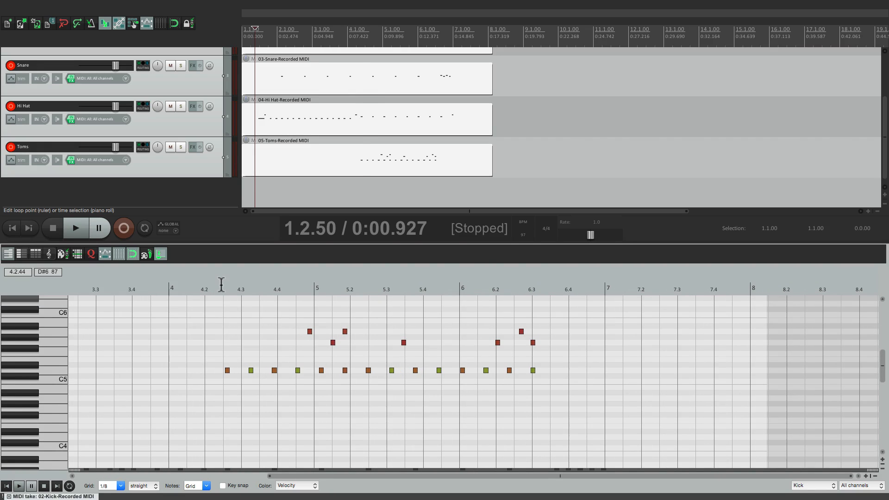
pyautogui.click(222, 284)
pyautogui.press('space')
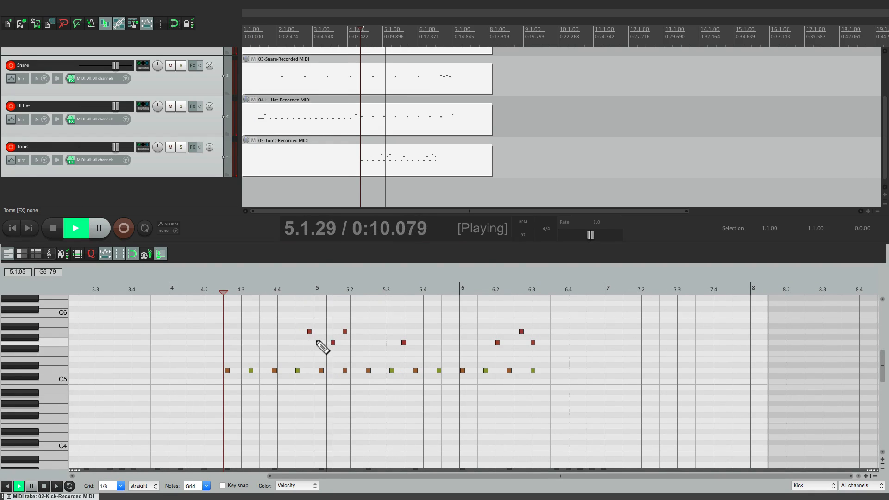
pyautogui.press('space')
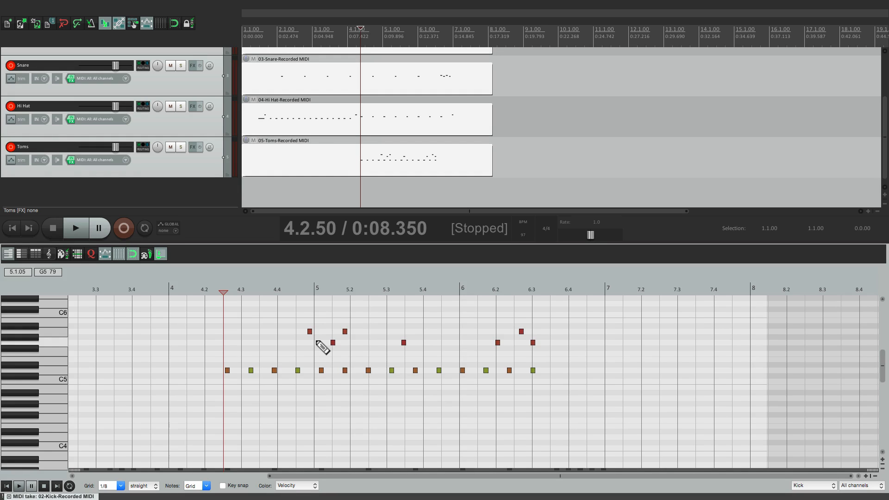
pyautogui.press('Escape')
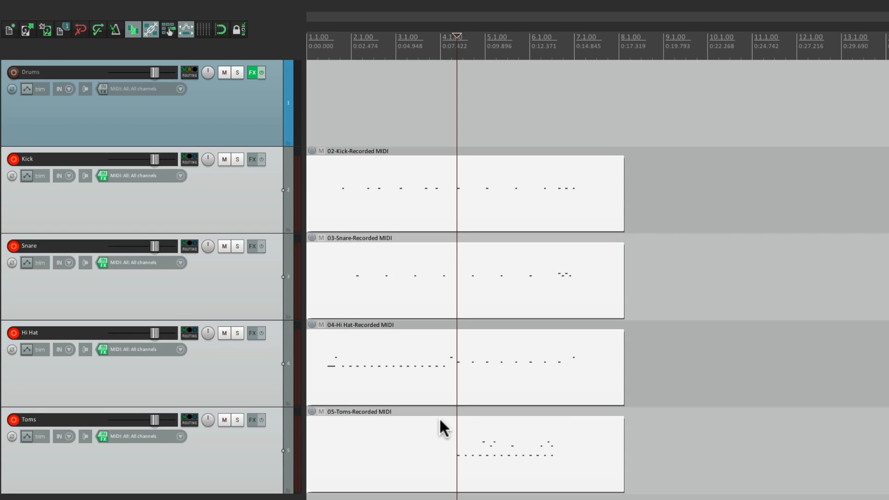
# Save all five tracks, Drums through Toms, as a track template named "Separate Tracks for Drums".
pyautogui.click(224, 497)
pyautogui.click(233, 139)
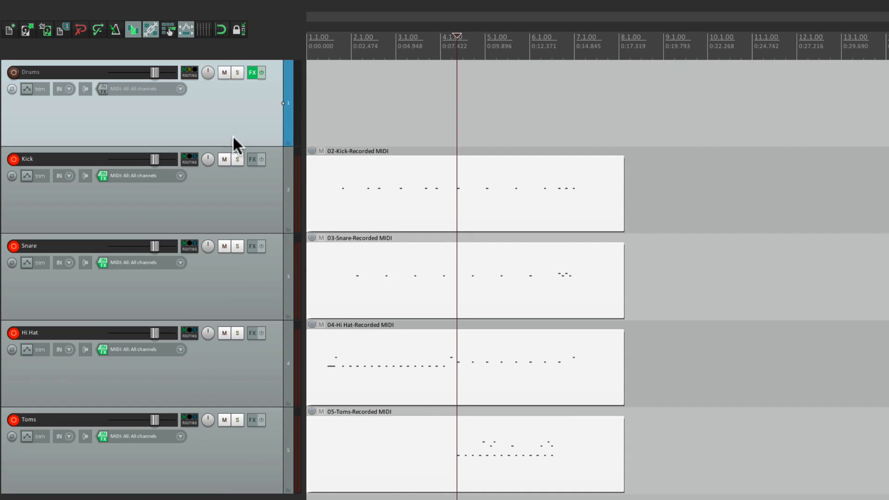
pyautogui.keyDown('shift'); pyautogui.click(242, 447); pyautogui.keyUp('shift')
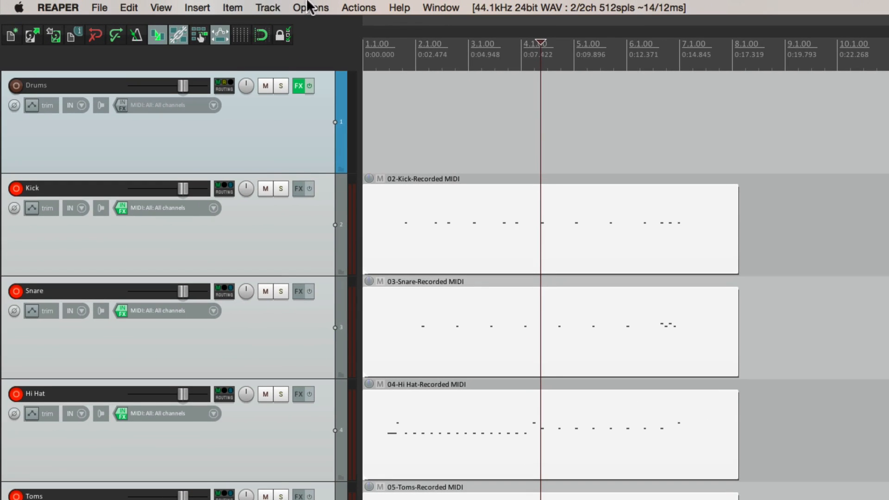
pyautogui.click(268, 8)
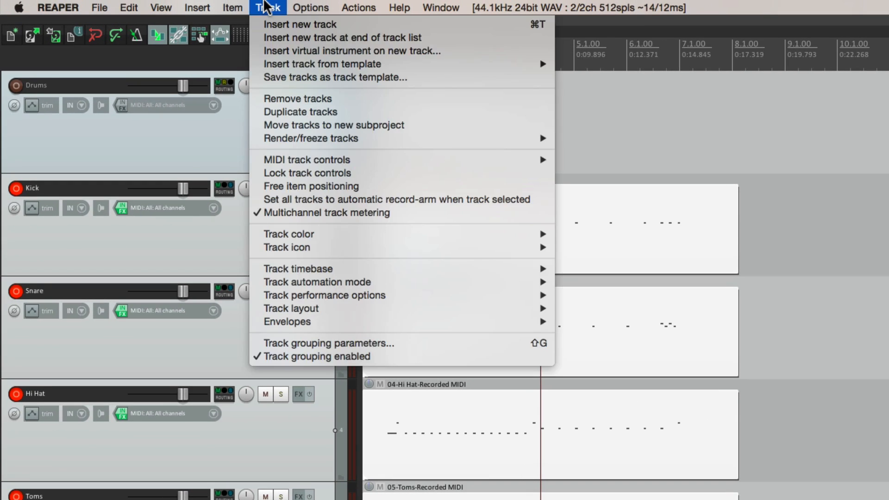
pyautogui.click(254, 77)
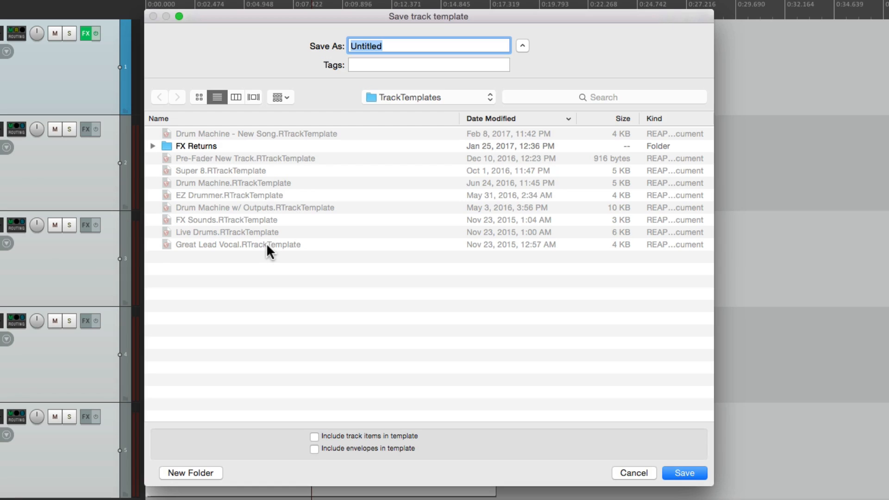
pyautogui.write('Separate Tracks for Drums')
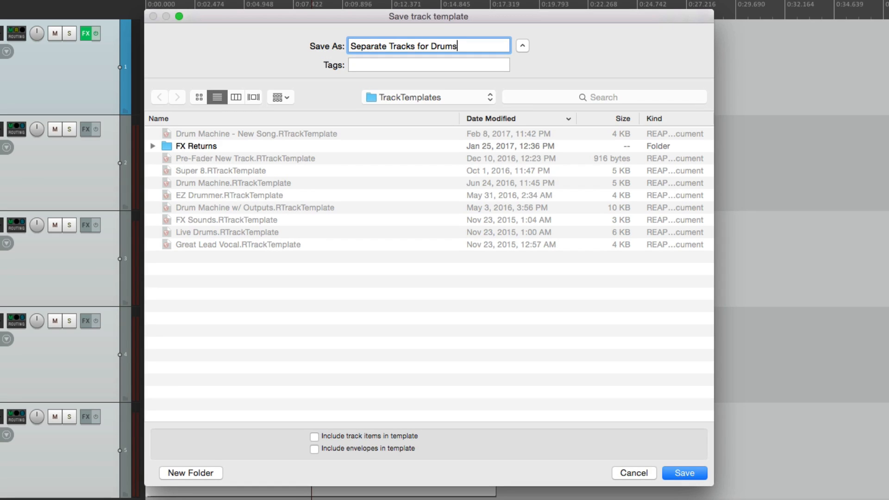
pyautogui.press('Return')
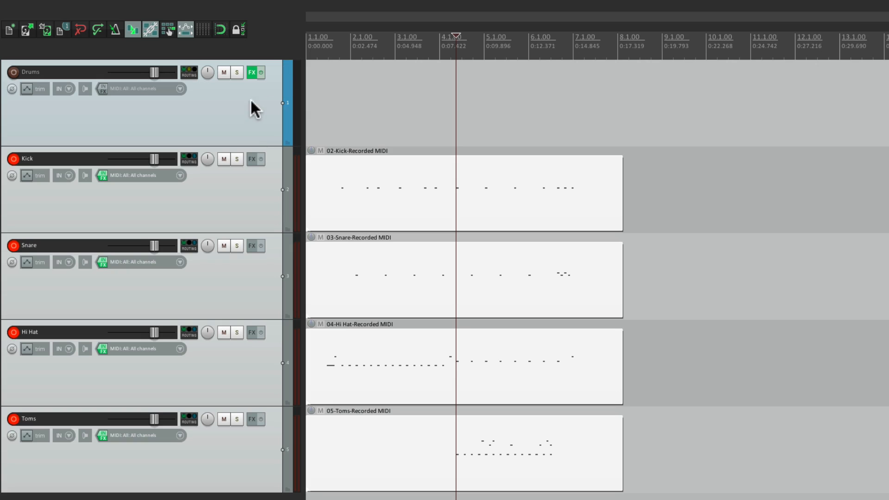
# Delete all five tracks, Drums through Toms, from the project.
pyautogui.click(249, 102)
pyautogui.keyDown('shift'); pyautogui.click(248, 416); pyautogui.keyUp('shift')
pyautogui.press('Delete')
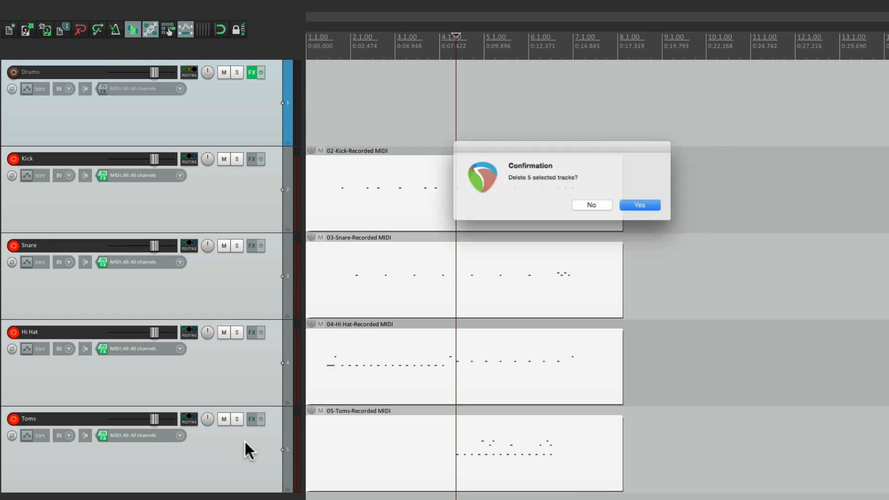
pyautogui.press('Return')
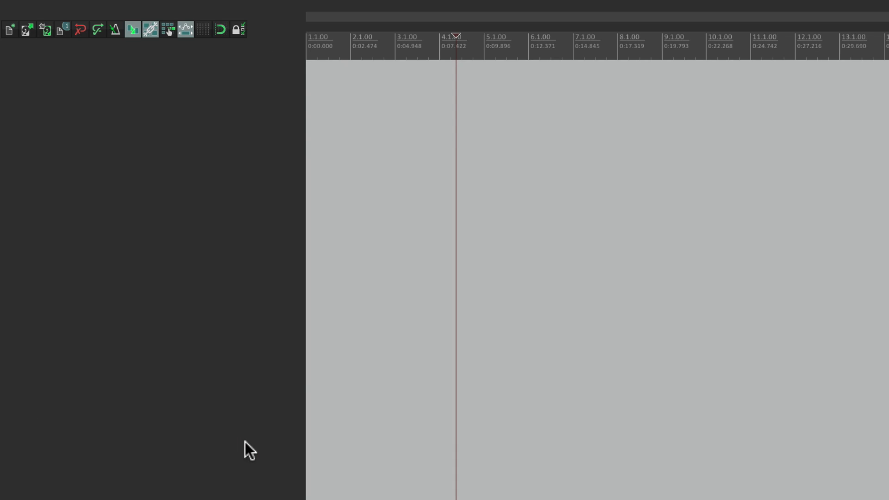
# Insert the tracks from the "Separate Tracks for Drums" template and open the EZdrummer window of the Drums track.
pyautogui.click(215, 7)
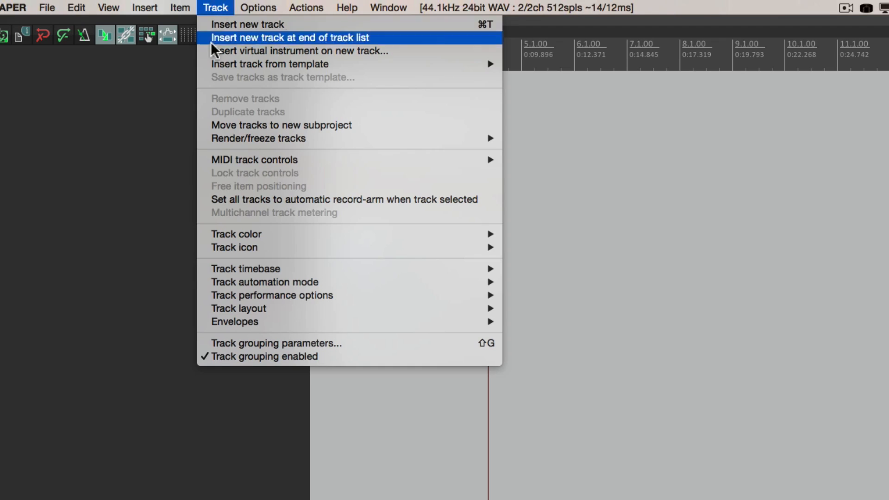
pyautogui.moveTo(209, 62)
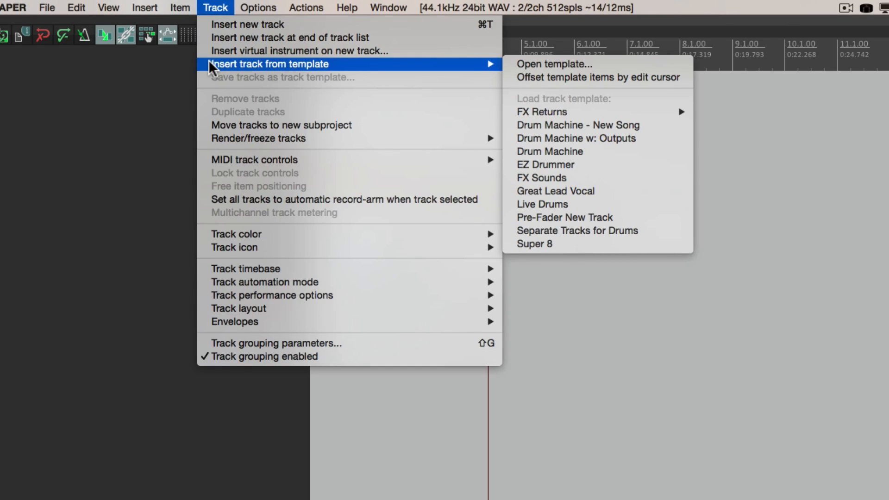
pyautogui.click(643, 233)
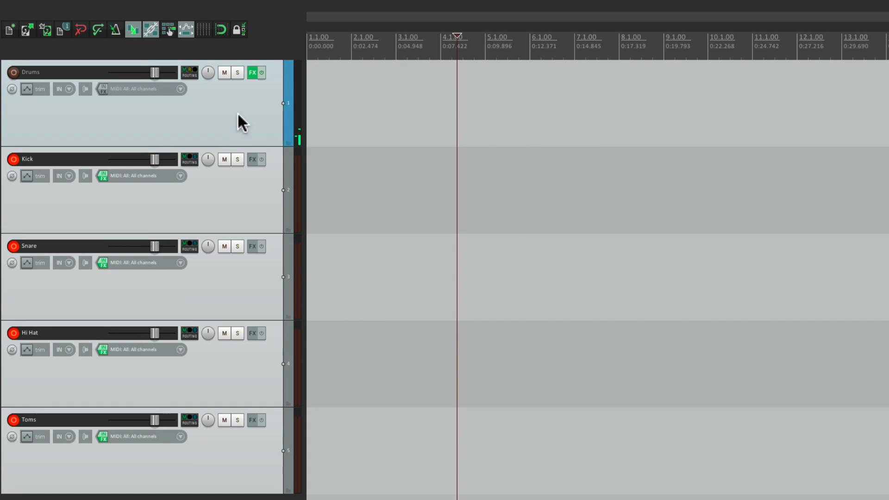
pyautogui.click(253, 73)
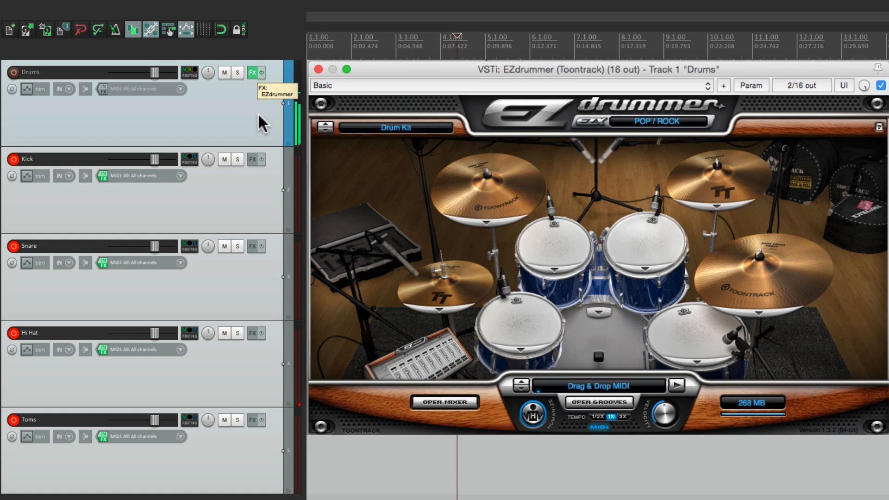